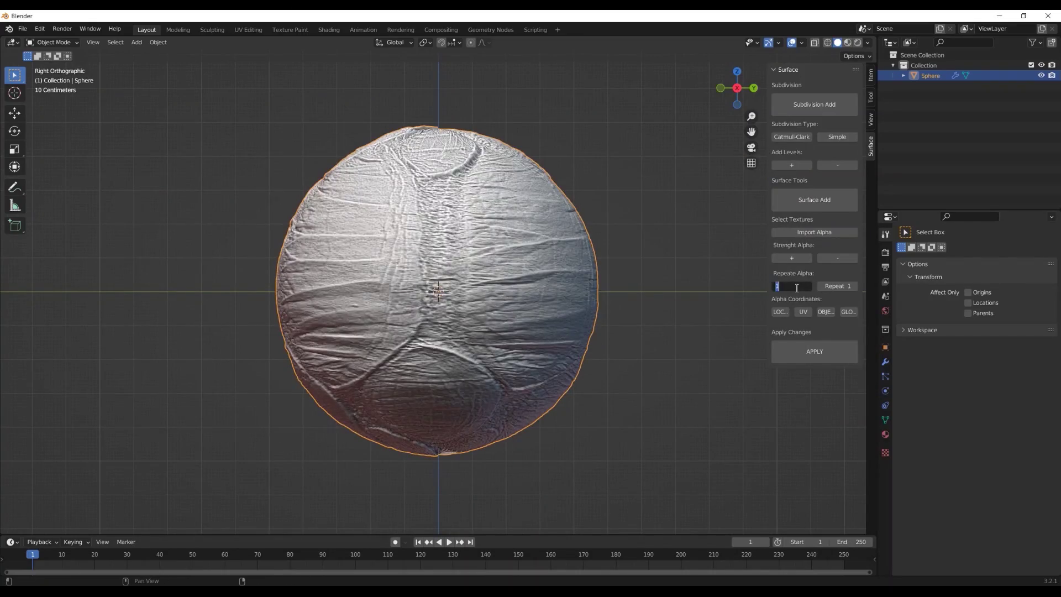
pyautogui.write('3')
# Step: Set the sphere's surface Repeat Alpha to 3 for a scaly pattern
pyautogui.press('Return')
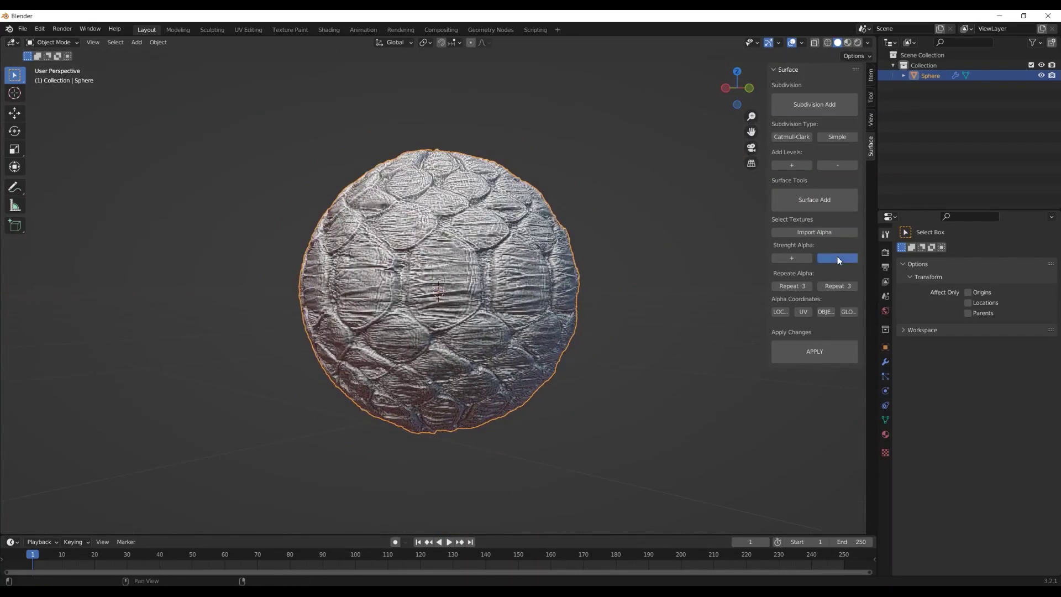
pyautogui.moveTo(530, 313); pyautogui.dragTo(454, 298, button='middle')
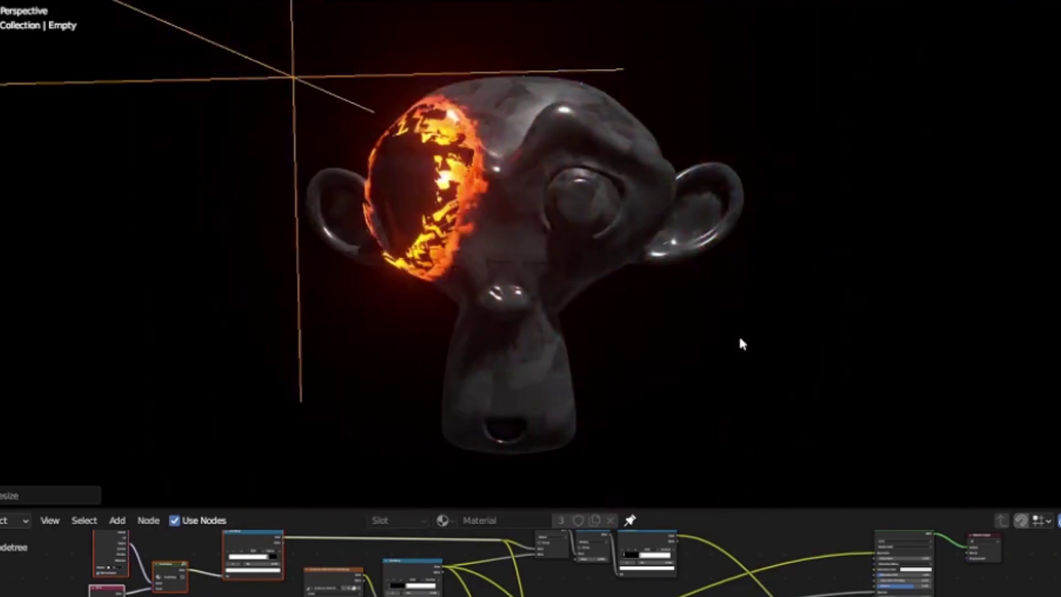
pyautogui.moveTo(152, 372); pyautogui.dragTo(921, 256, button='middle')
# Step: Move the empty across the monkey head and switch the volume material to Fire
pyautogui.press('g')
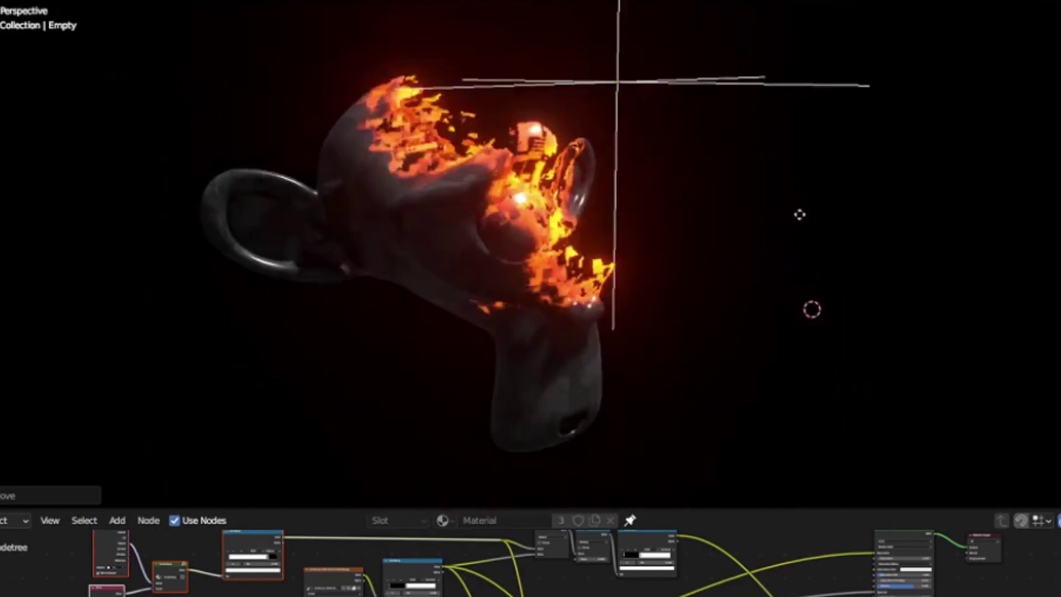
pyautogui.click(683, 197)
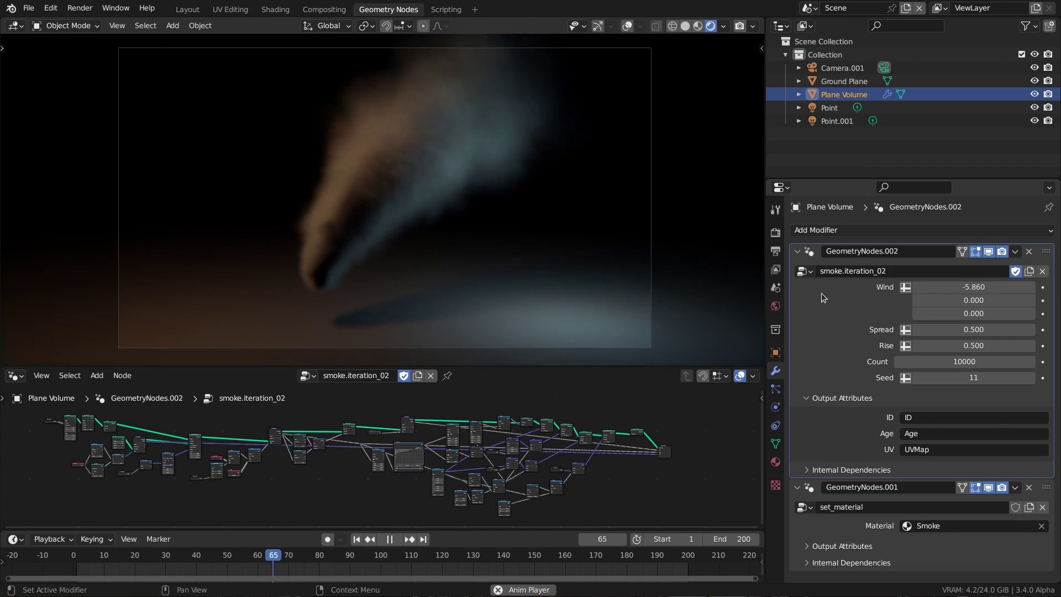
pyautogui.click(906, 526)
pyautogui.click(924, 405)
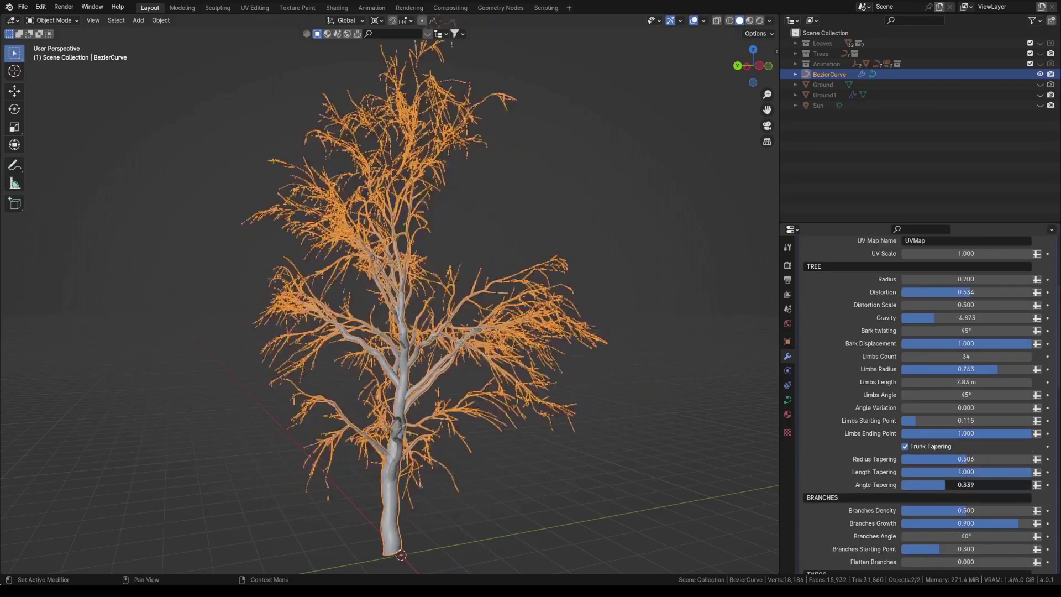
# Step: Raise the tree's Roots Count from 1 to 7 so roots spread from the base
pyautogui.moveTo(965, 392); pyautogui.dragTo(999, 393)
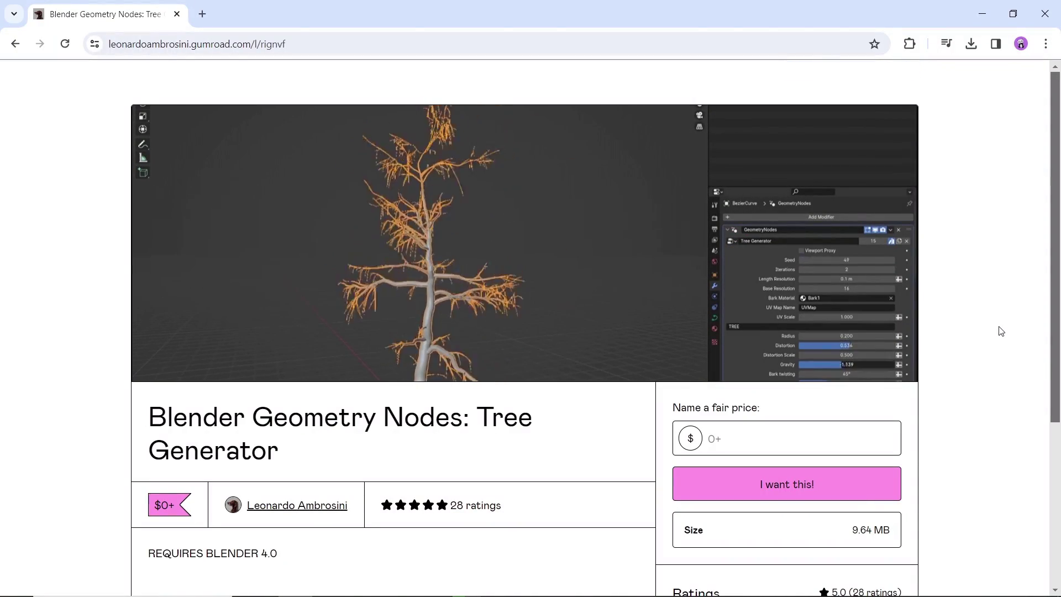
pyautogui.scroll(-2, 1000, 332)
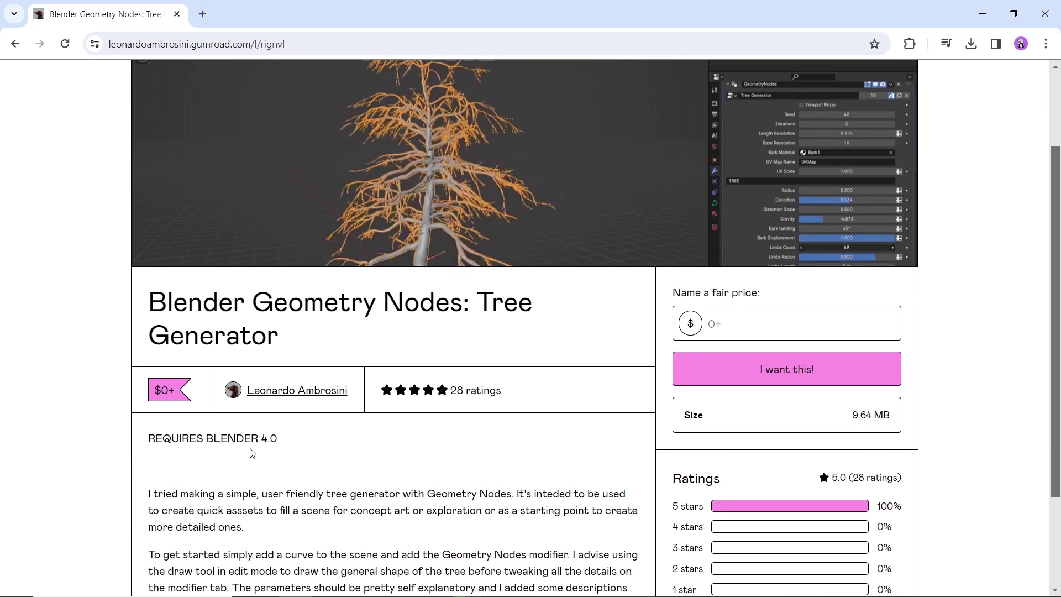
# Step: Highlight the REQUIRES BLENDER 4.0 note and advance the gallery to the GEO NODES TREES image
pyautogui.moveTo(148, 438); pyautogui.dragTo(325, 449)
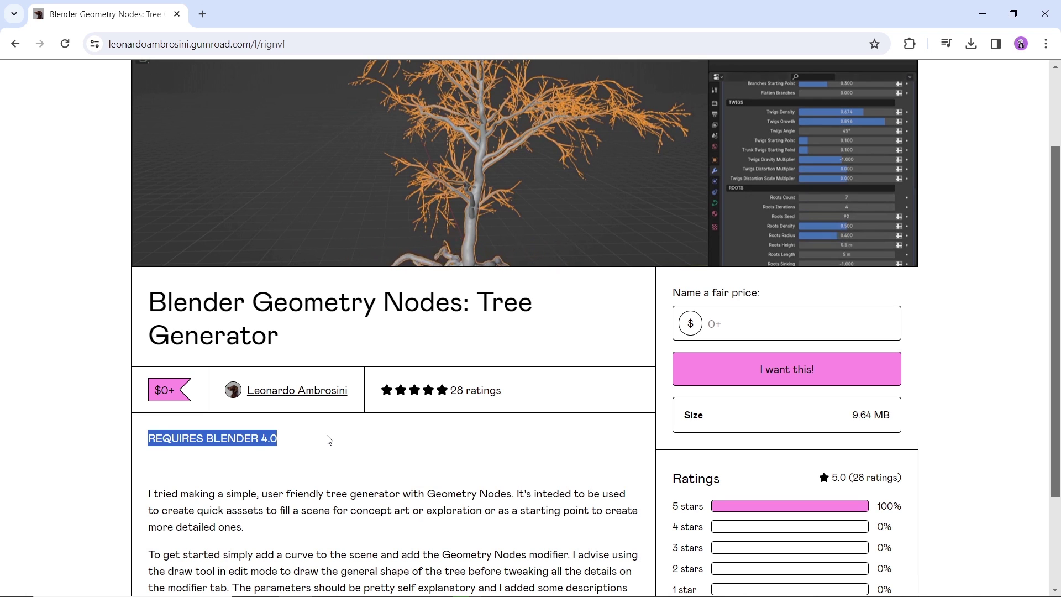
pyautogui.scroll(-2, 328, 440)
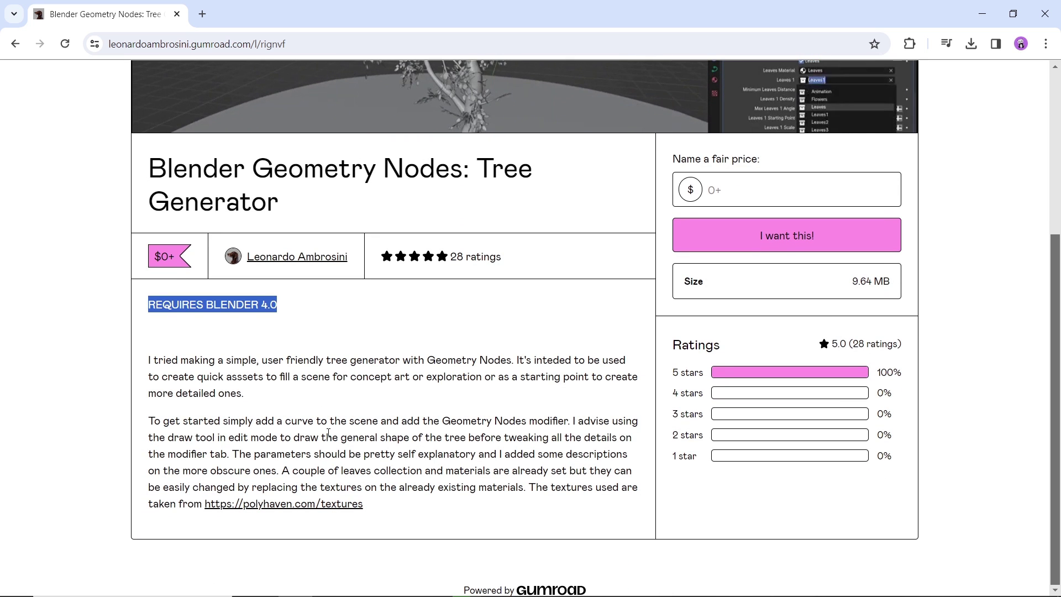
pyautogui.scroll(3, 384, 345)
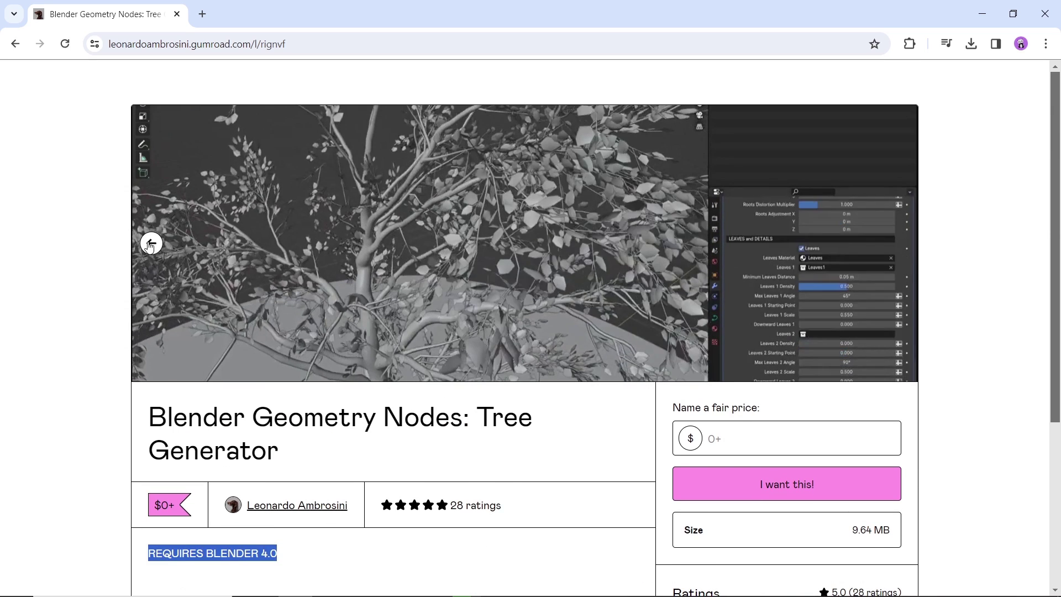
pyautogui.click(384, 345)
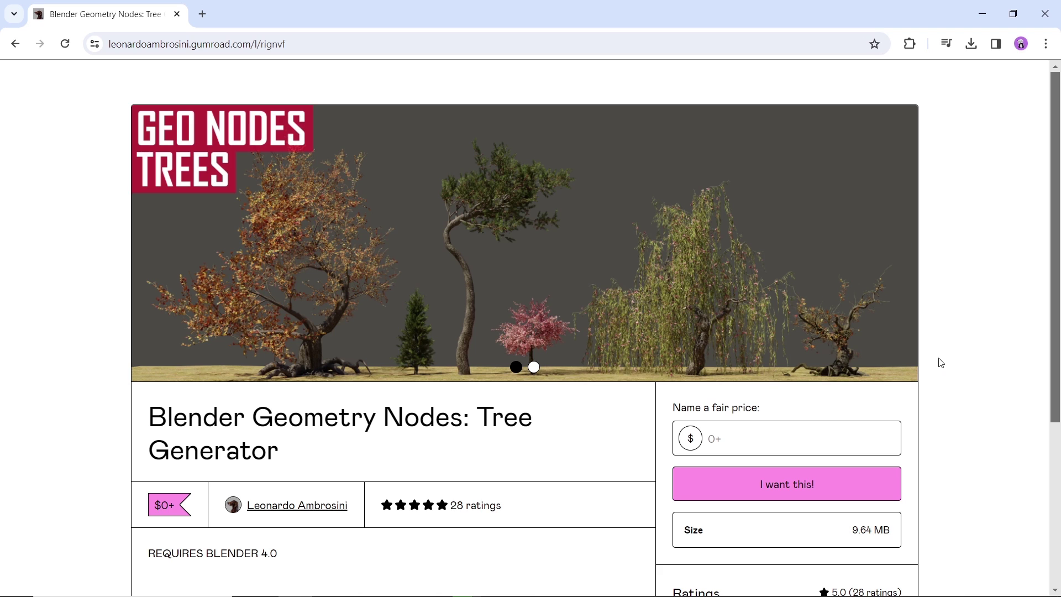
pyautogui.scroll(-3, 945, 370)
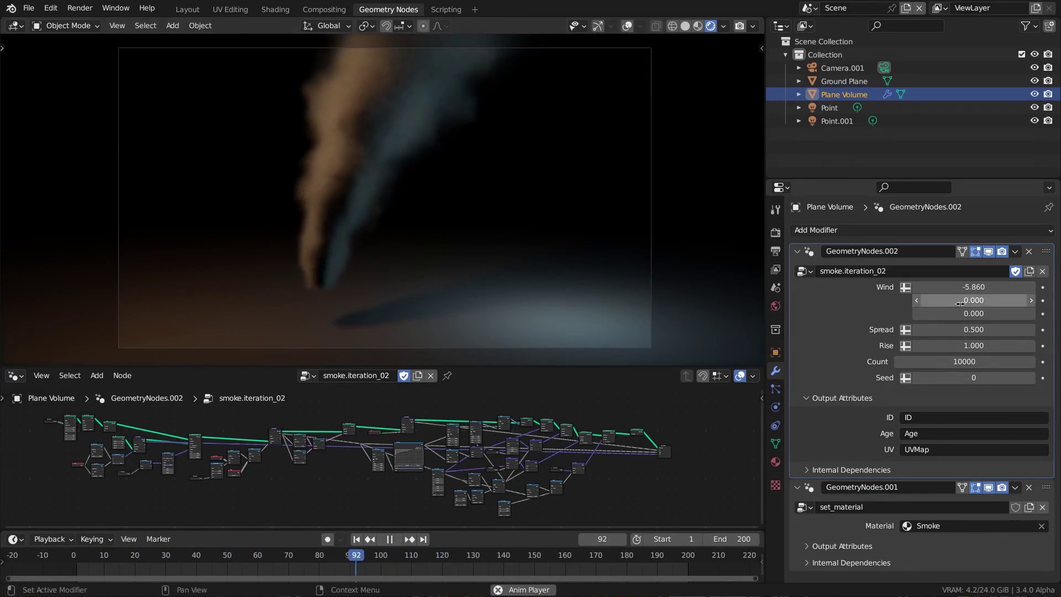
# Step: Adjust the smoke Spread, set the volume material to Fire, and move the smoke object
pyautogui.moveTo(974, 329); pyautogui.dragTo(1020, 330)
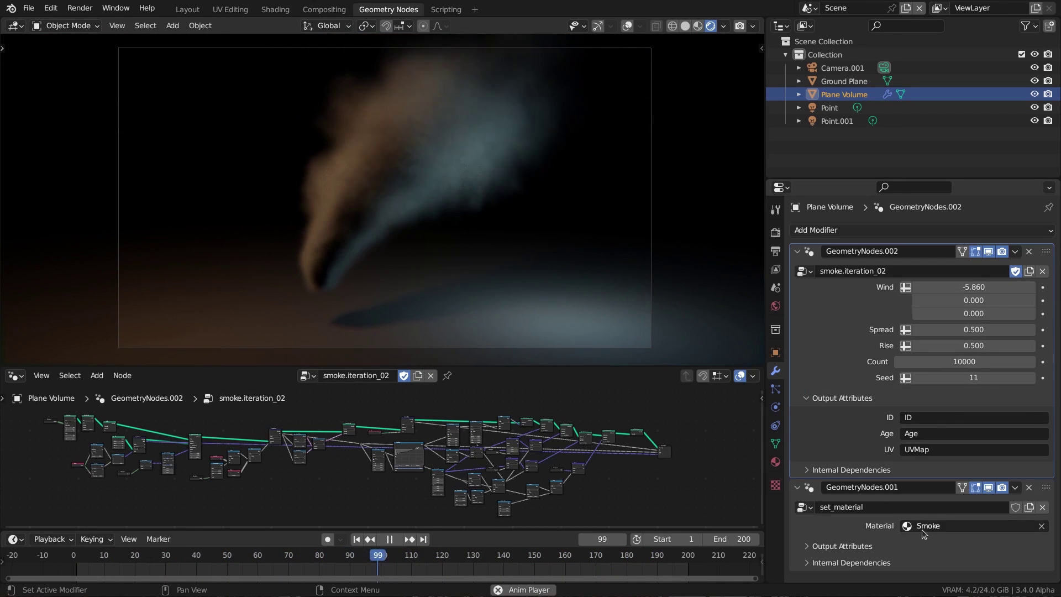
pyautogui.click(923, 527)
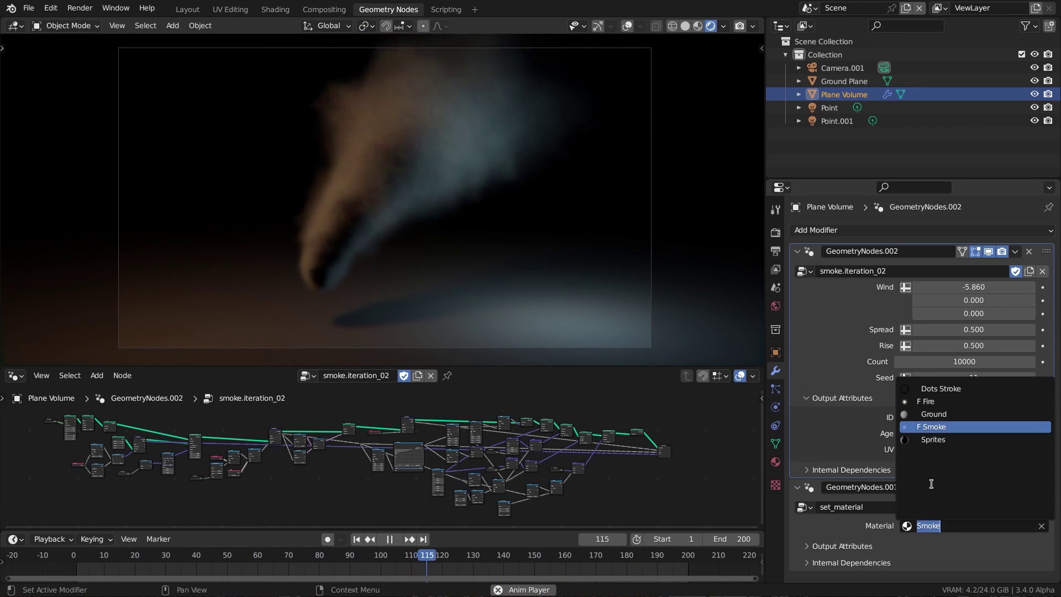
pyautogui.click(937, 408)
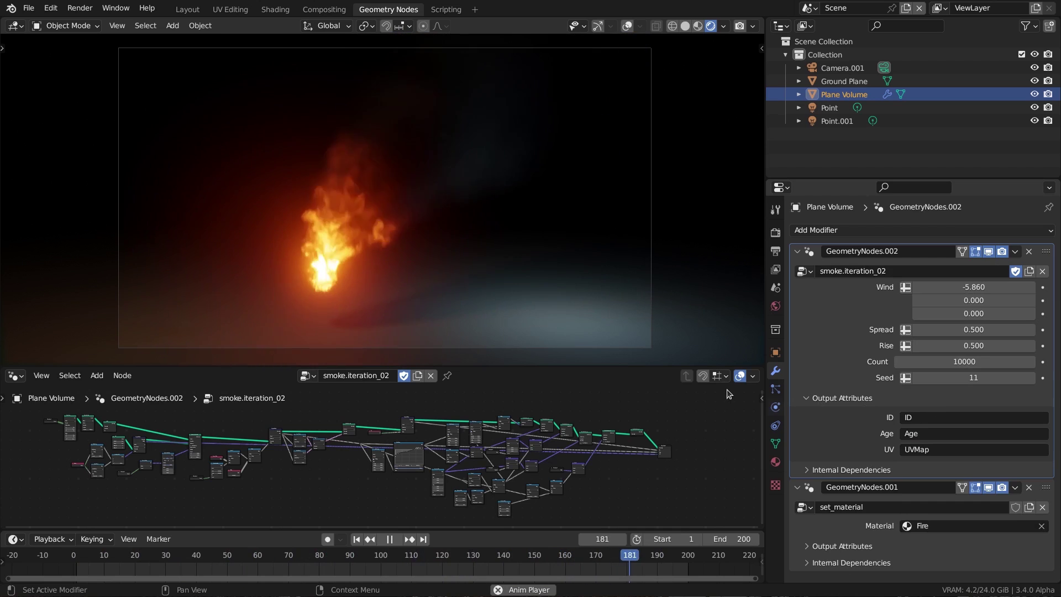
pyautogui.press('g')
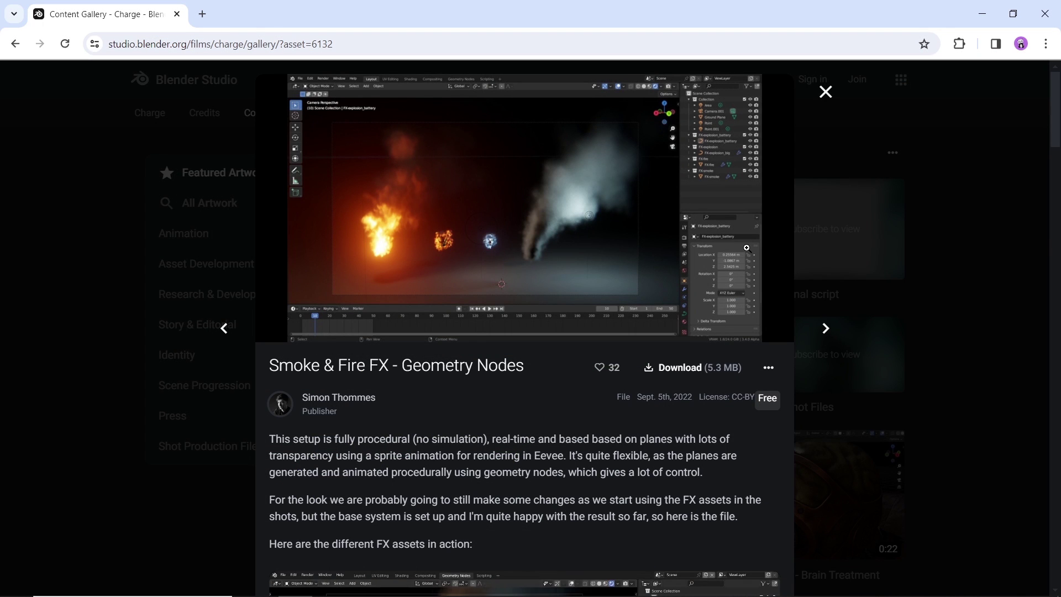
pyautogui.scroll(-4, 747, 248)
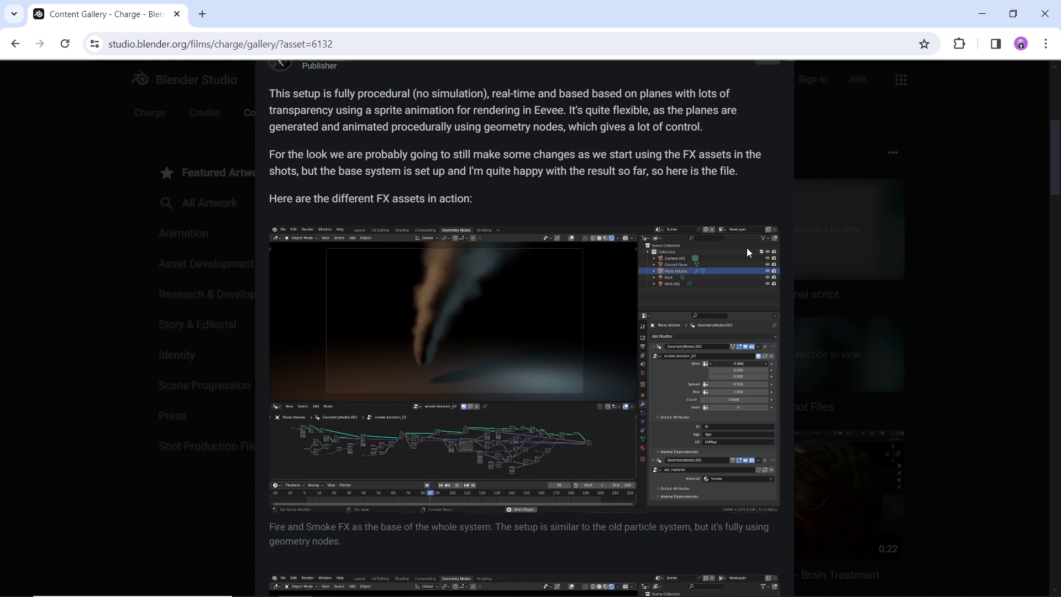
pyautogui.scroll(-5, 747, 248)
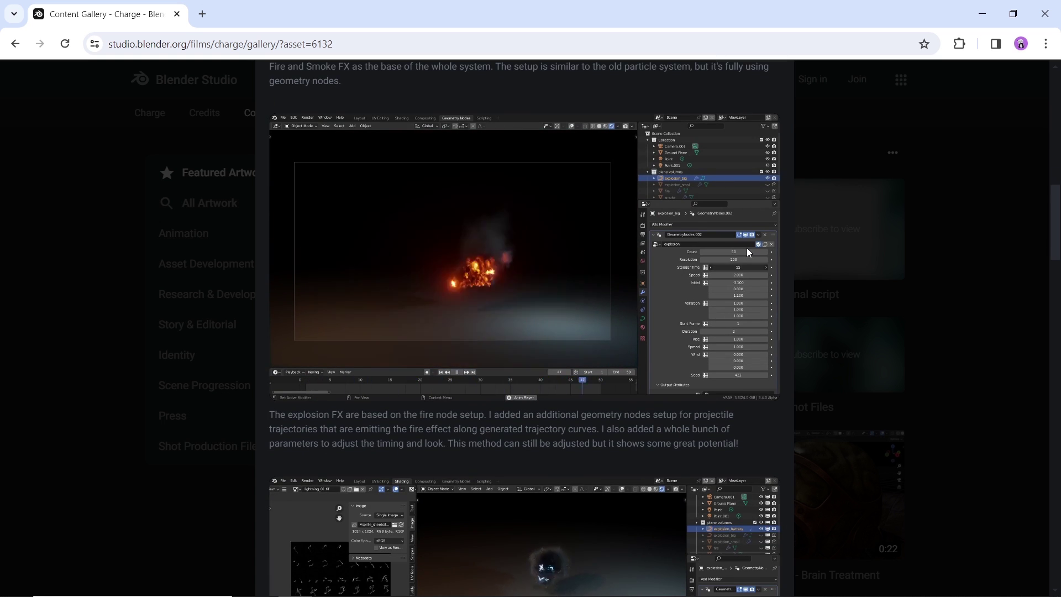
pyautogui.scroll(-2, 747, 247)
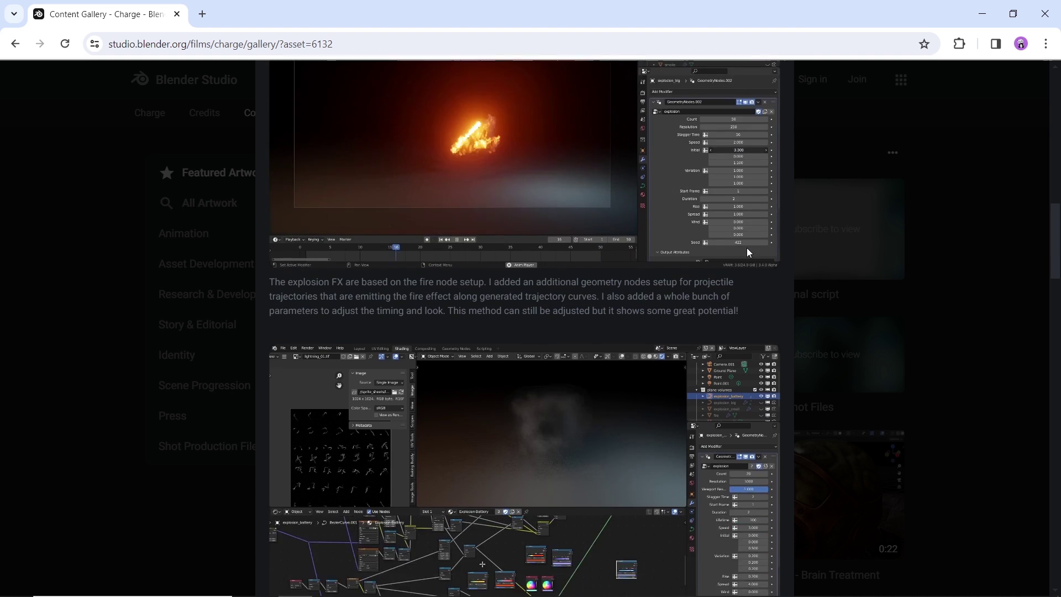
pyautogui.scroll(-3, 747, 248)
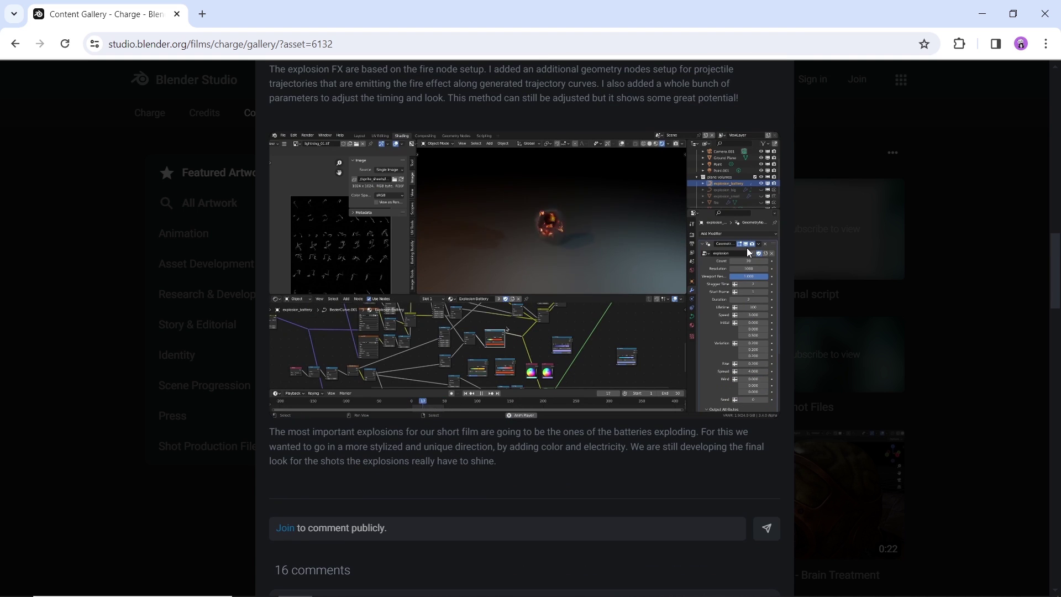
pyautogui.scroll(-4, 746, 248)
pyautogui.scroll(6, 747, 248)
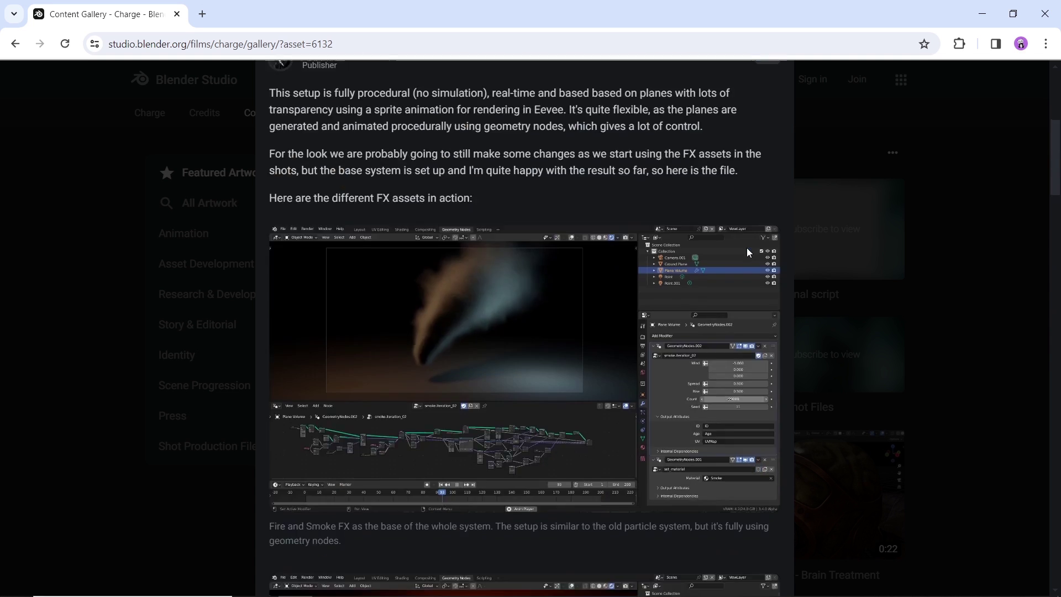
pyautogui.scroll(3, 747, 249)
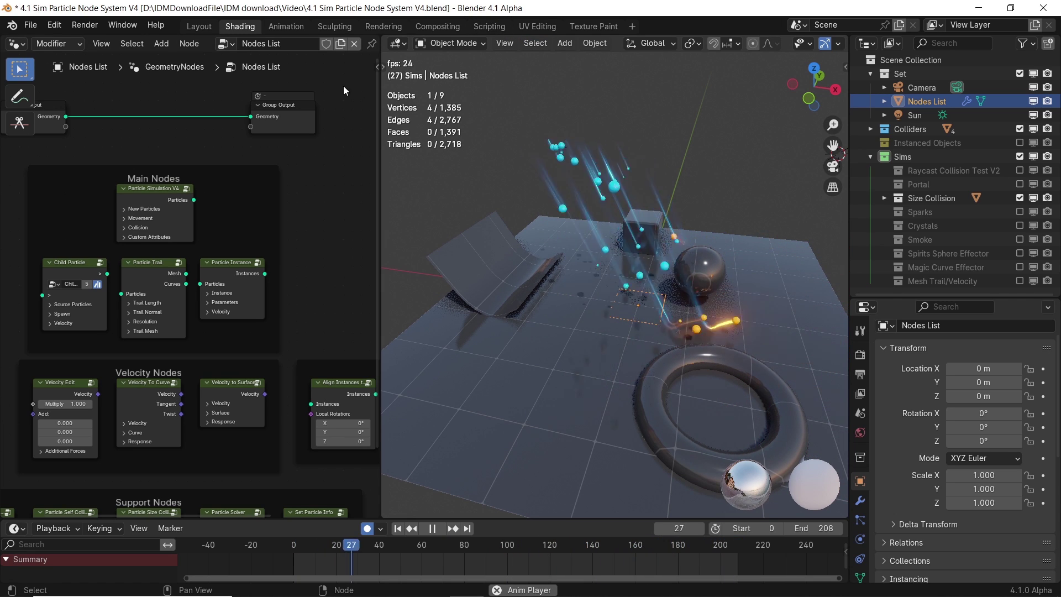
# Step: Maximize the node editor with Toggle Maximize Area to show the full Nodes List
pyautogui.click(100, 44)
pyautogui.moveTo(119, 157)
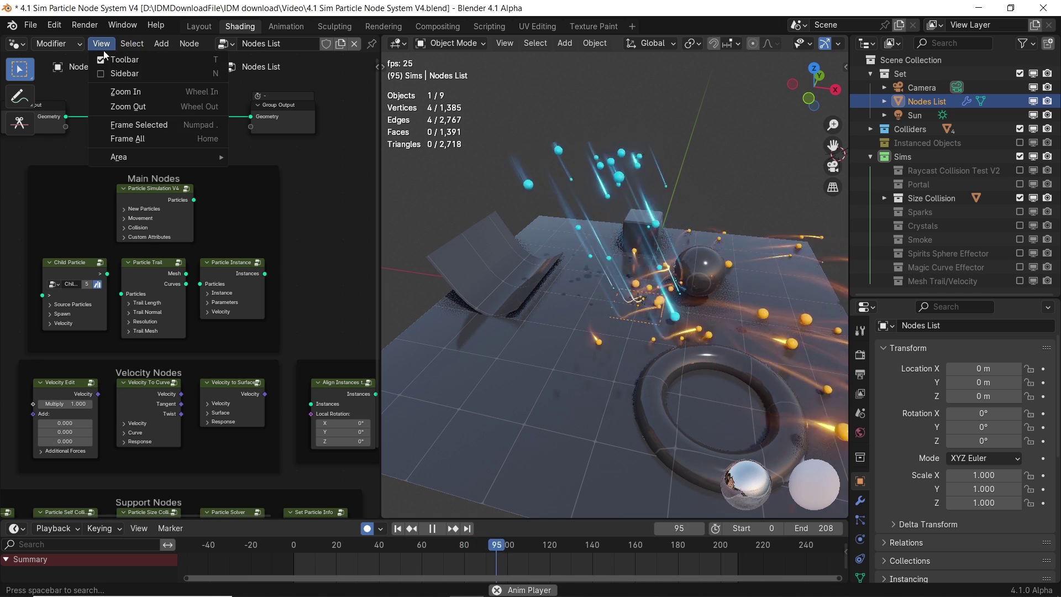
pyautogui.click(315, 202)
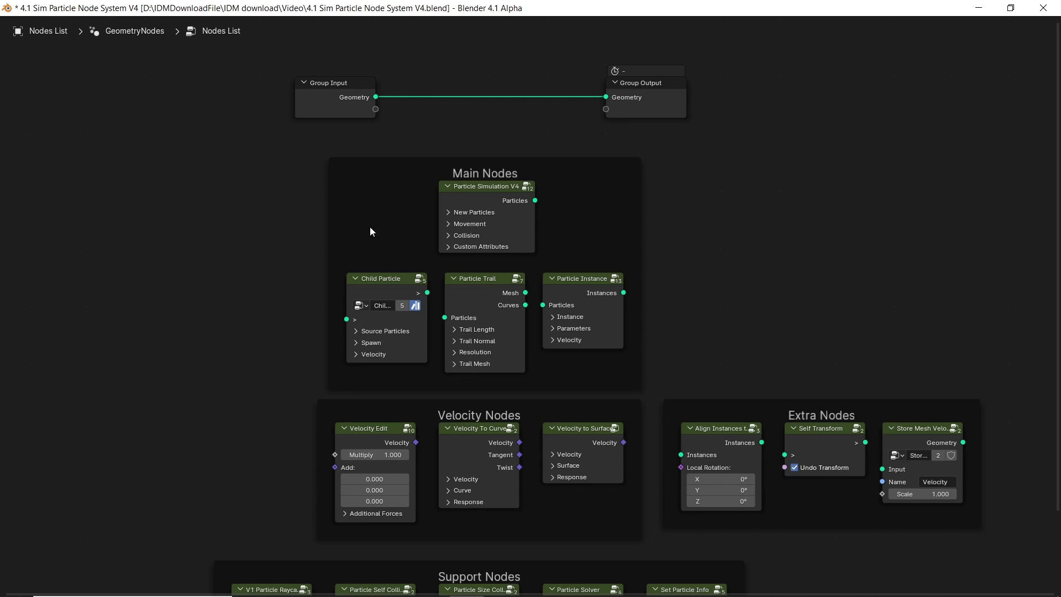
pyautogui.scroll(-2, 740, 311)
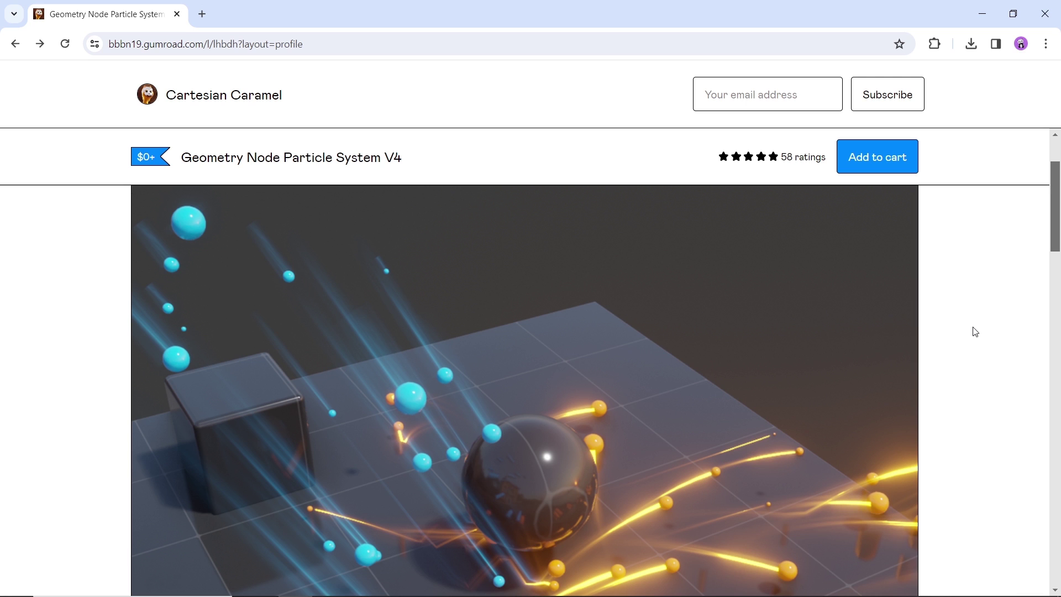
pyautogui.scroll(-2, 975, 331)
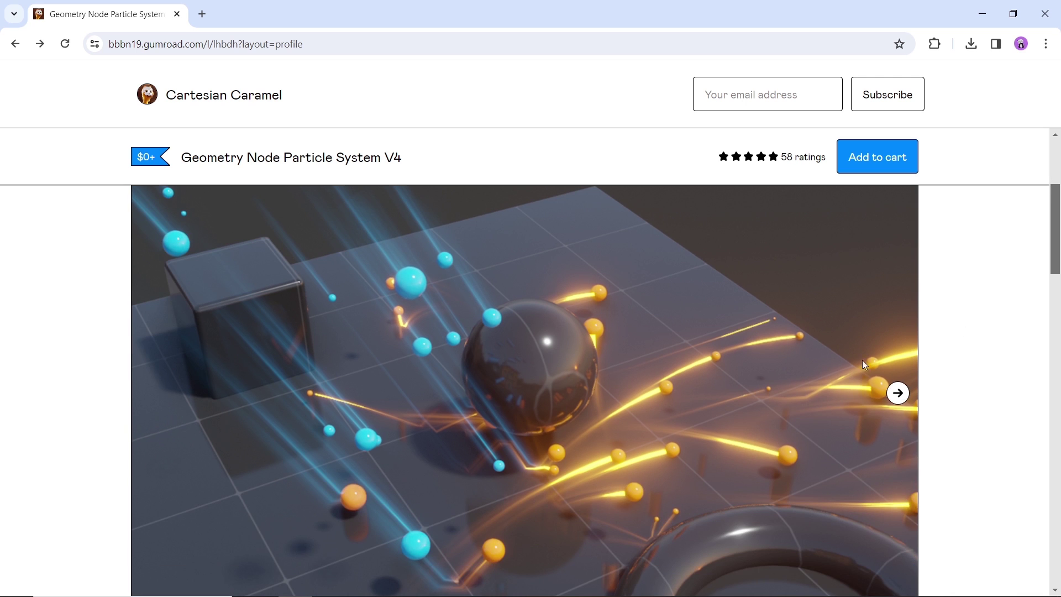
# Step: Step through the product gallery and focus the 'Name a fair price' field
pyautogui.click(895, 395)
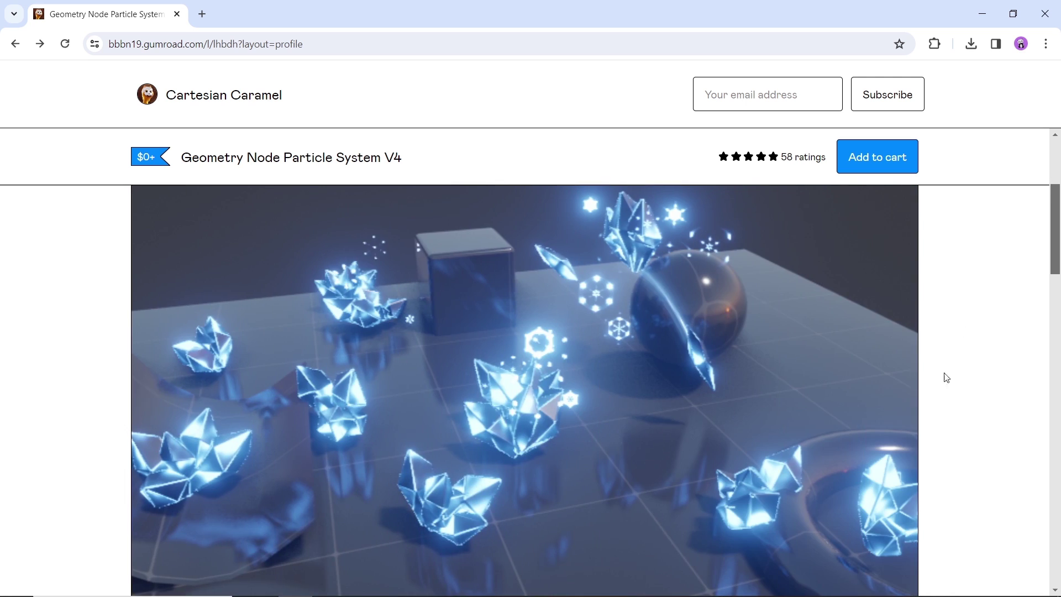
pyautogui.scroll(-5, 954, 369)
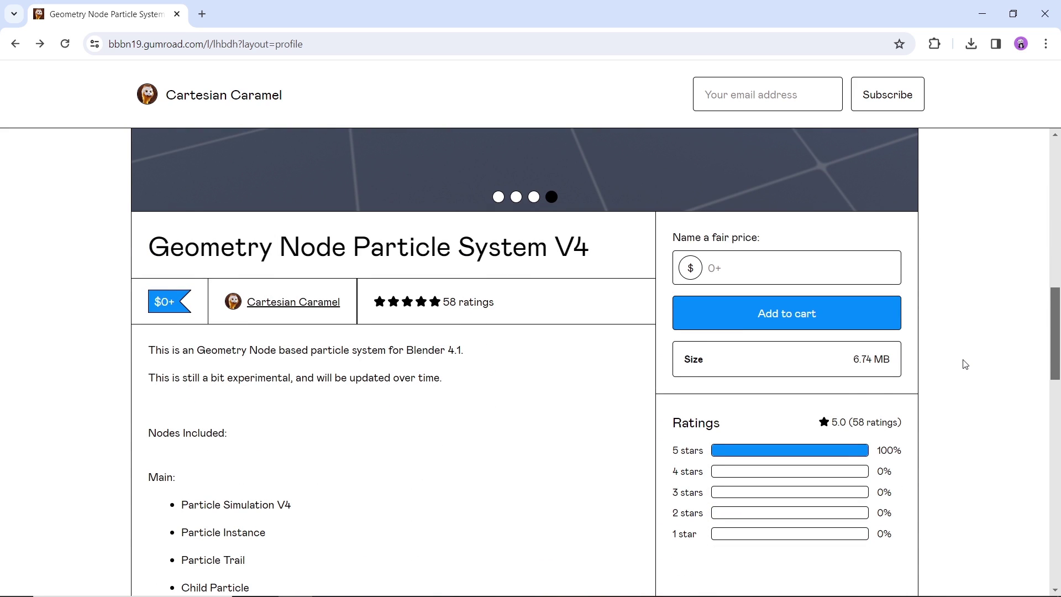
pyautogui.scroll(-3, 576, 416)
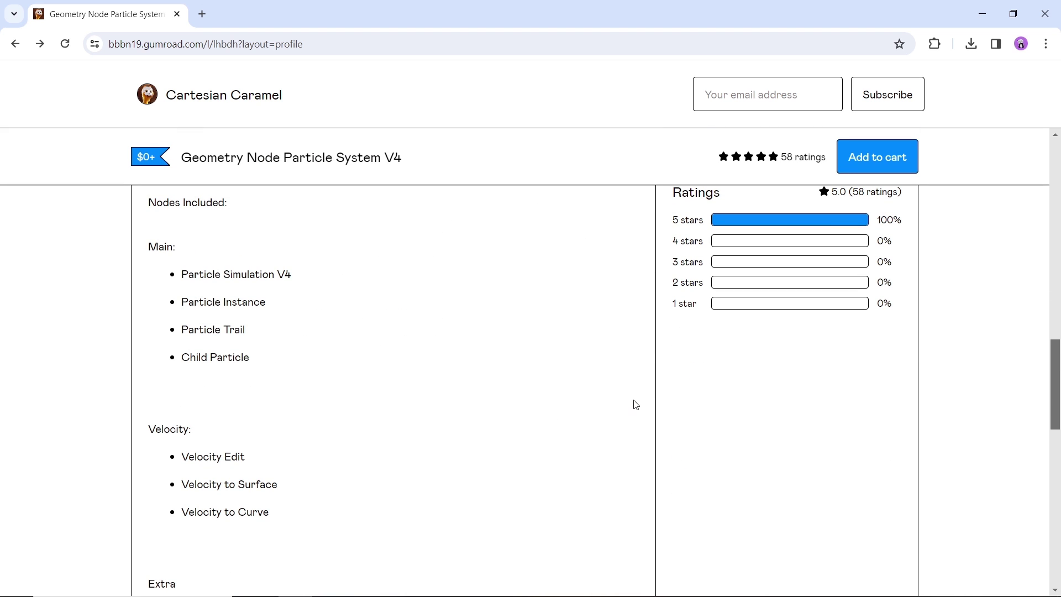
pyautogui.scroll(5, 634, 399)
pyautogui.scroll(2, 634, 399)
pyautogui.click(807, 496)
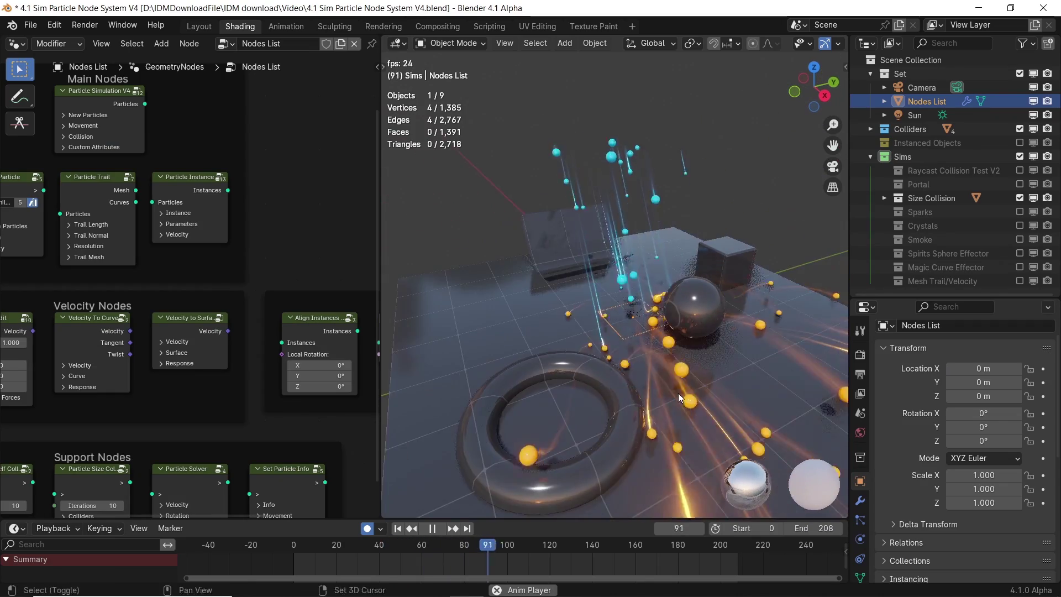
# Step: Enable the Instanced Objects collection so the crystal, icosphere and particle objects appear
pyautogui.keyDown('shift'); pyautogui.moveTo(679, 393); pyautogui.dragTo(637, 310, button='middle'); pyautogui.keyUp('shift')
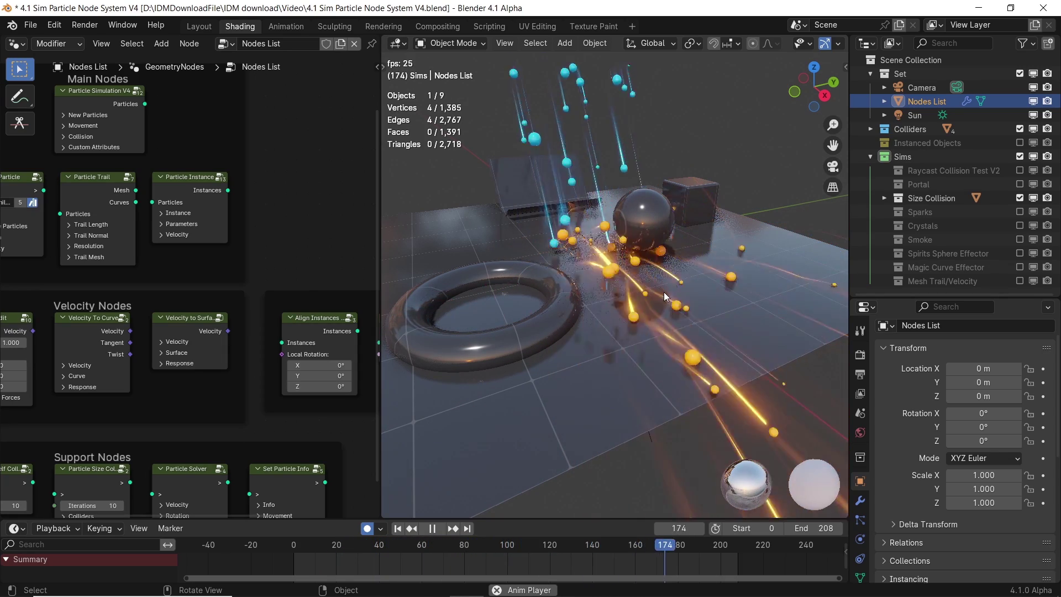
pyautogui.scroll(-5, 664, 292)
pyautogui.moveTo(664, 292)
pyautogui.mouseDown(button='middle')
pyautogui.moveTo(579, 307)
pyautogui.moveTo(636, 300)
pyautogui.mouseUp(button='middle')
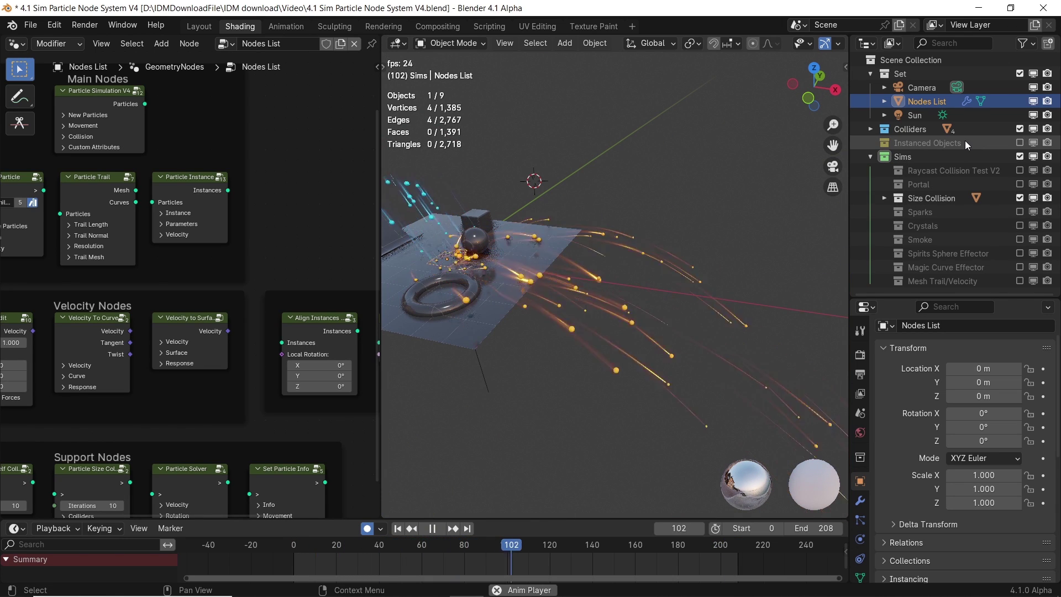
pyautogui.click(1021, 143)
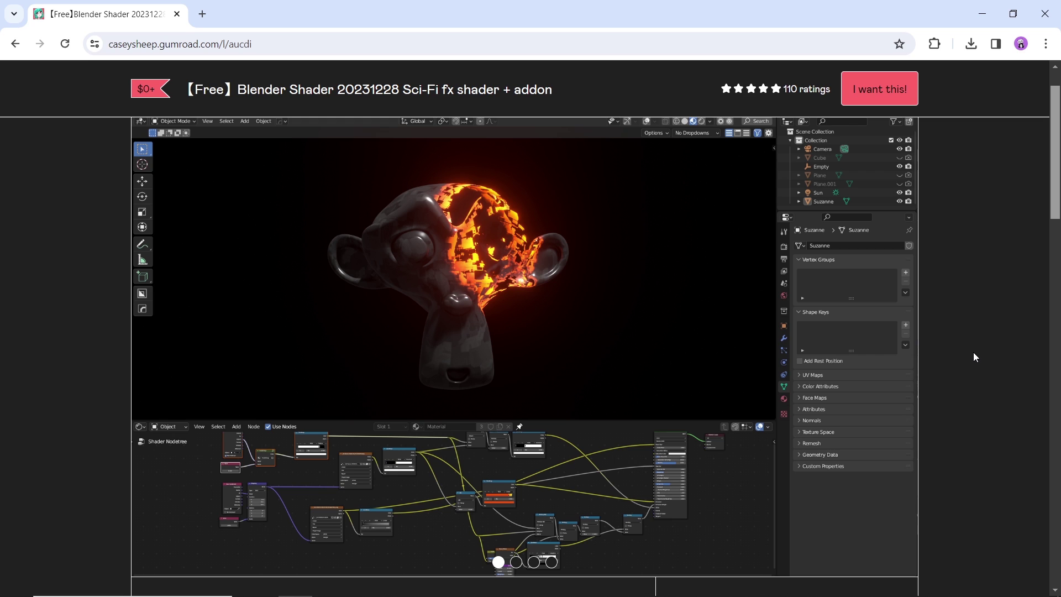
pyautogui.scroll(-4, 974, 357)
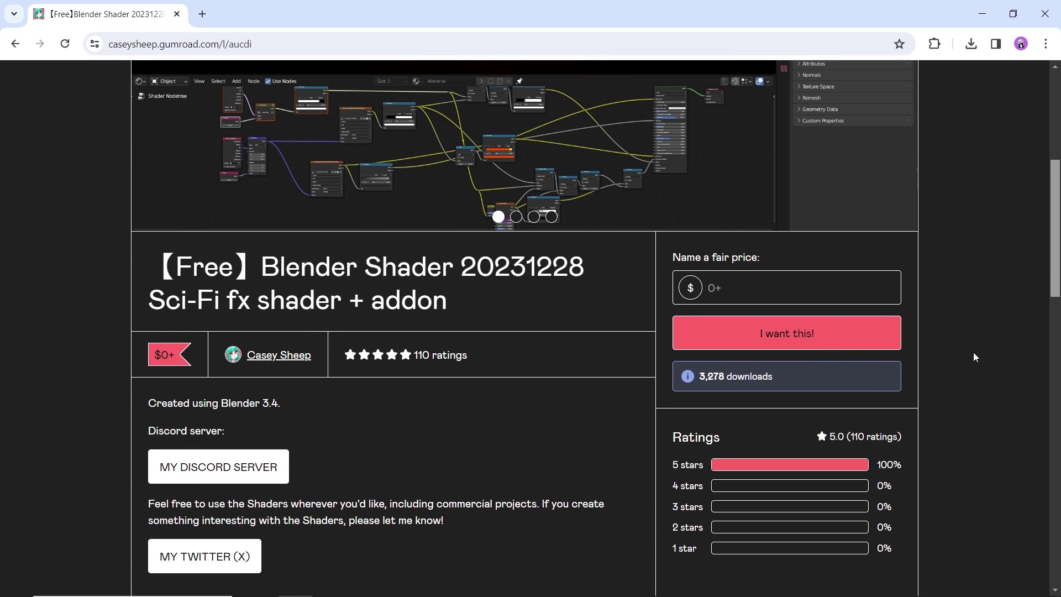
# Step: Highlight '3,278 downloads' and 'including commercial projects', then focus the fair-price field
pyautogui.moveTo(690, 380); pyautogui.dragTo(800, 381)
pyautogui.moveTo(391, 504); pyautogui.dragTo(537, 503)
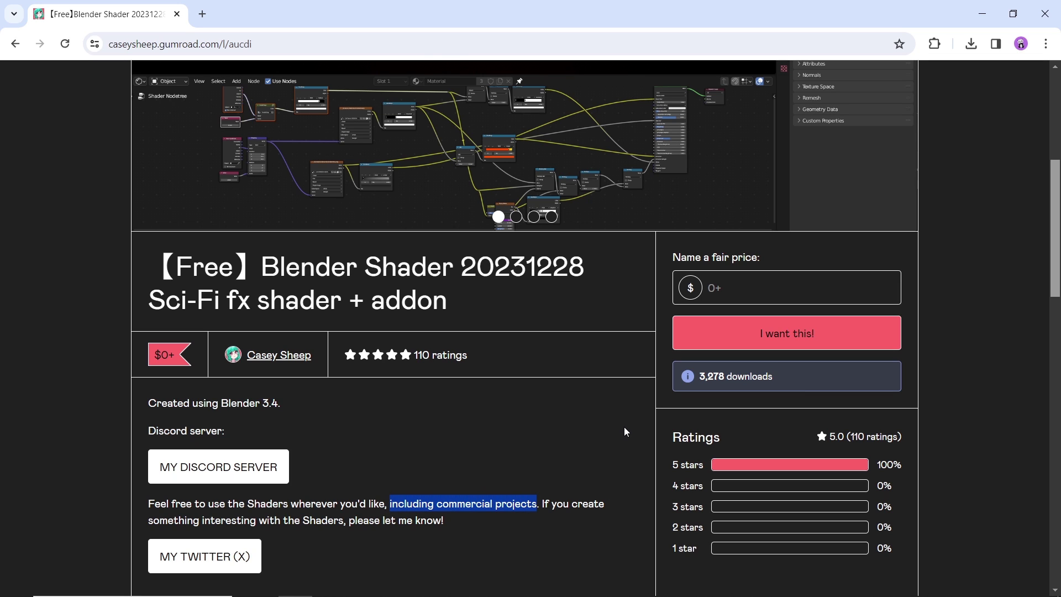
pyautogui.click(760, 288)
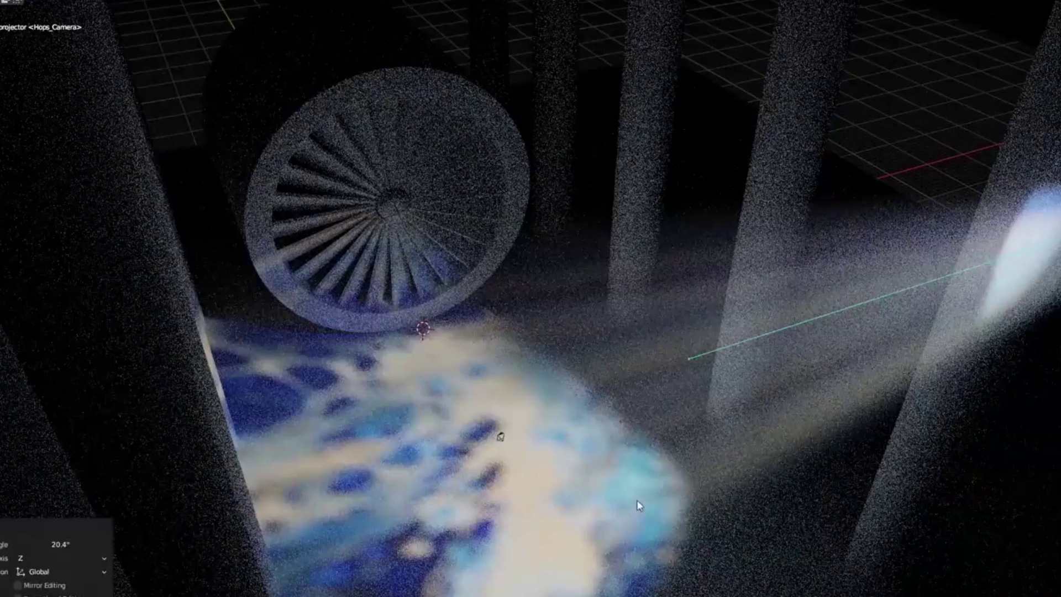
# Step: Select Plane.001 in the texture projector scene
pyautogui.click(659, 465)
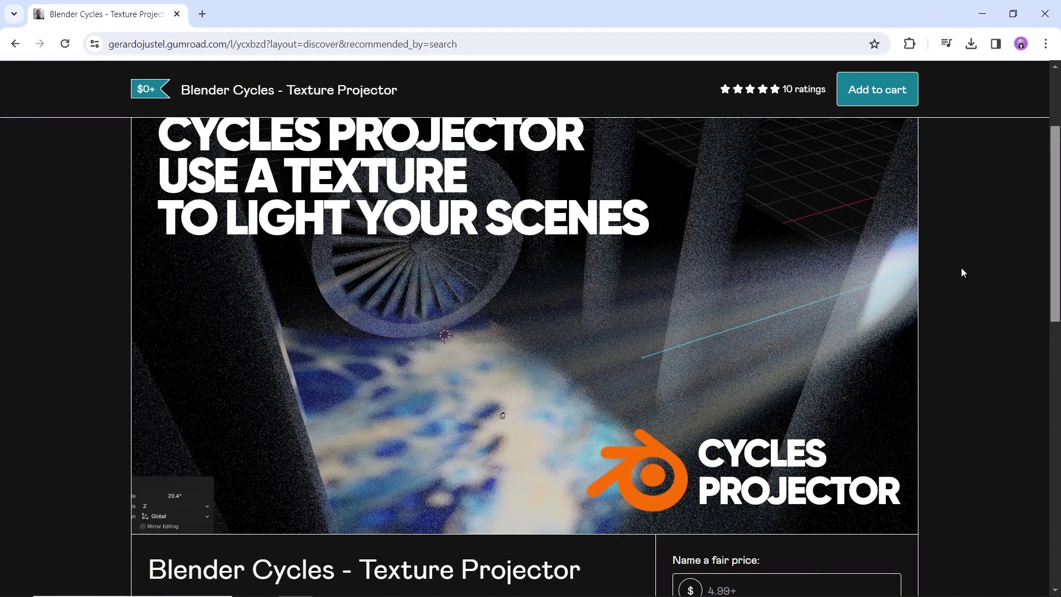
pyautogui.scroll(-4, 961, 272)
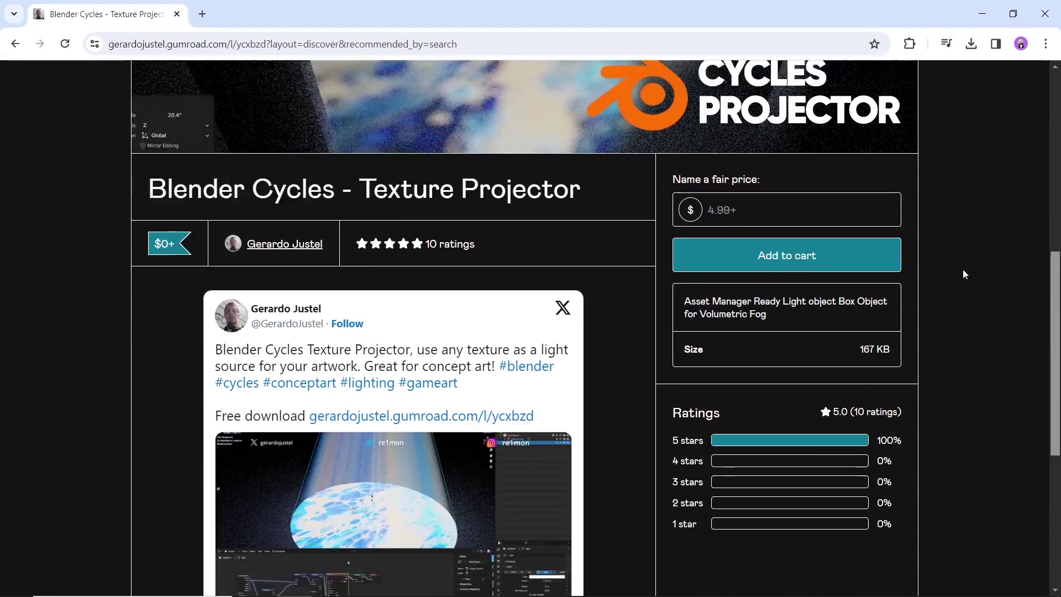
pyautogui.scroll(-3, 963, 274)
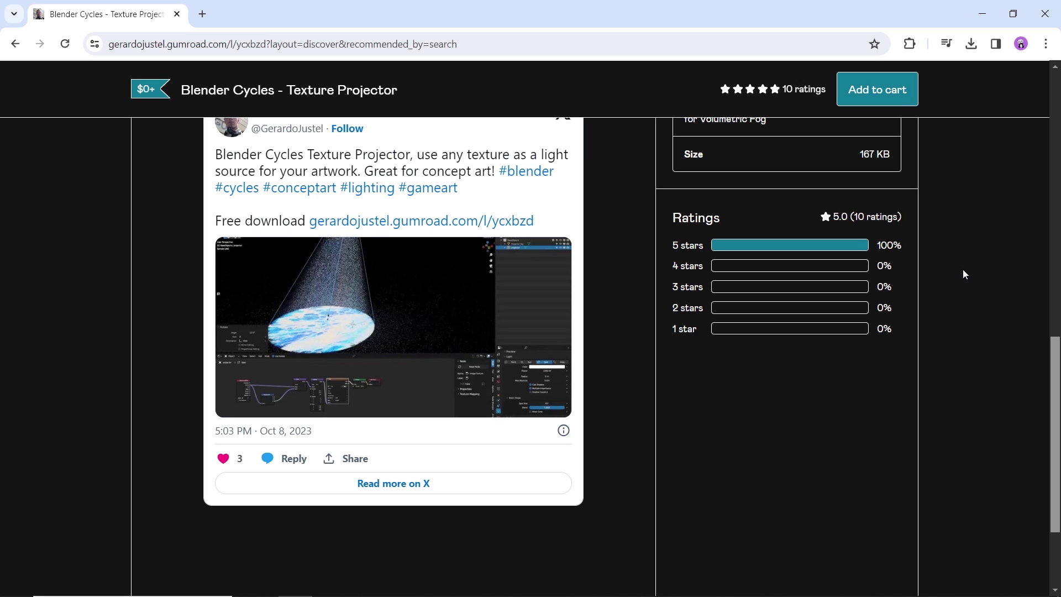
pyautogui.scroll(1, 965, 257)
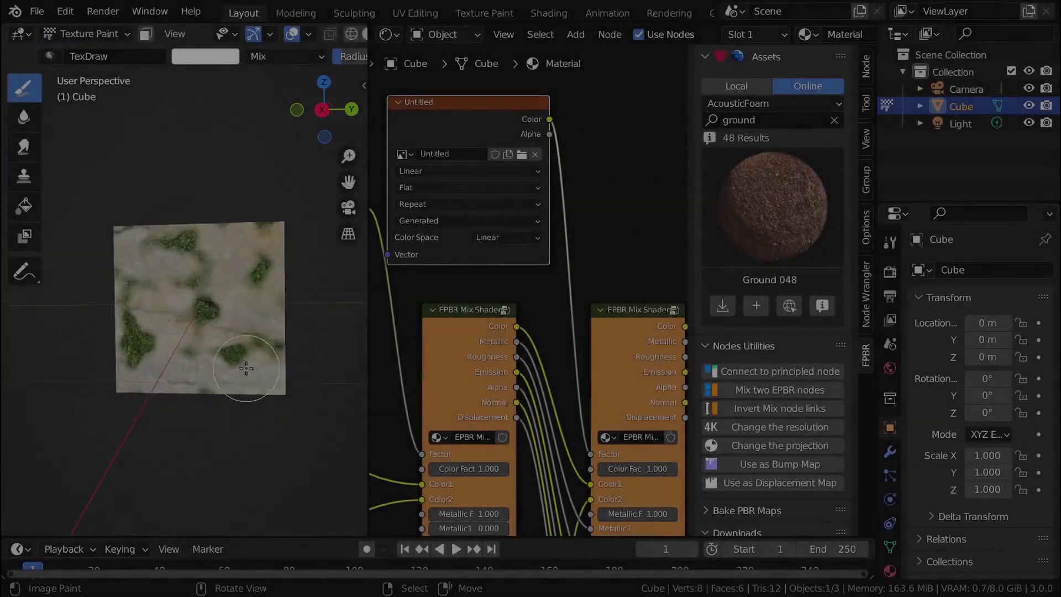
# Step: Paint ground texture, confirm the Ground 001 download, and select Gravel029 in the library
pyautogui.click(890, 241)
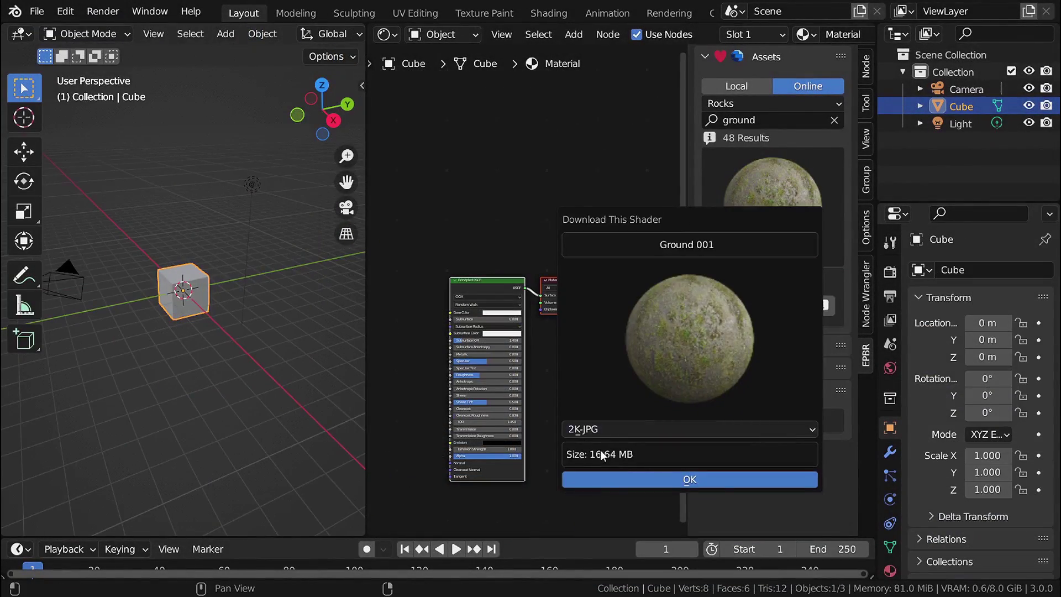
pyautogui.click(703, 479)
pyautogui.click(761, 228)
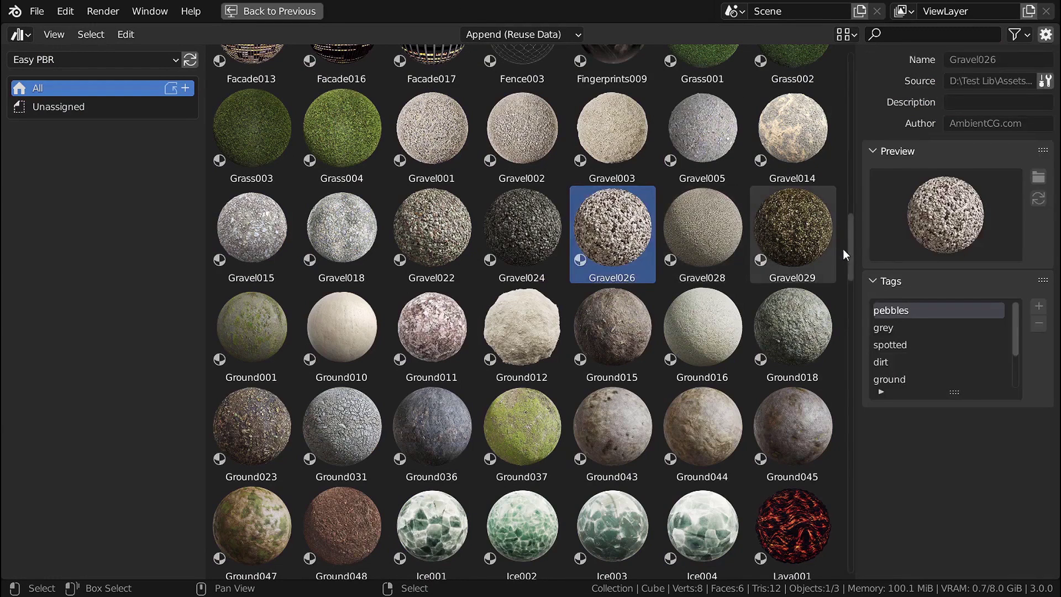
pyautogui.click(806, 236)
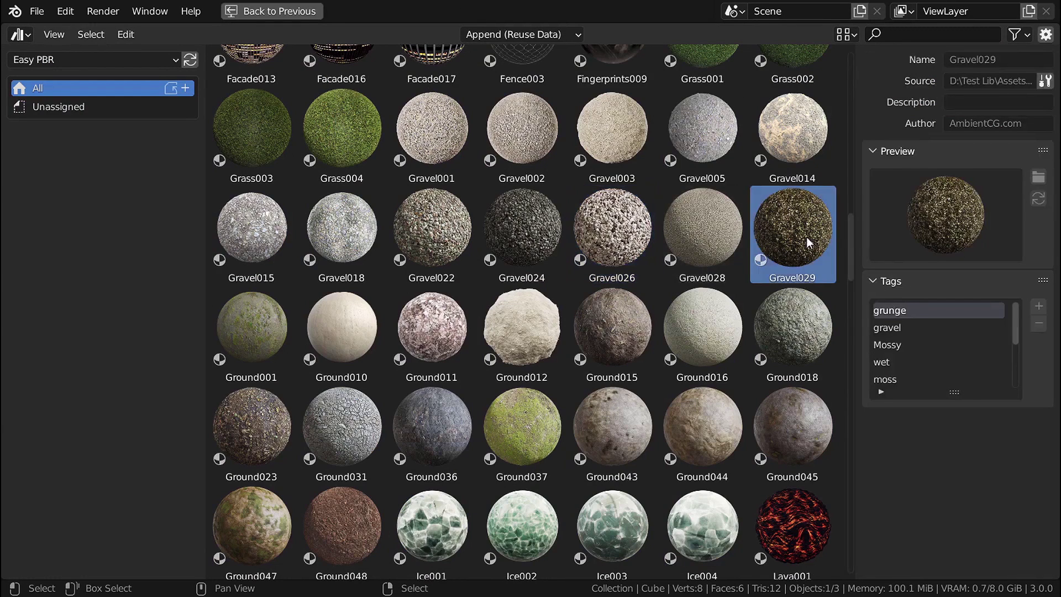
pyautogui.moveTo(963, 393); pyautogui.dragTo(962, 482)
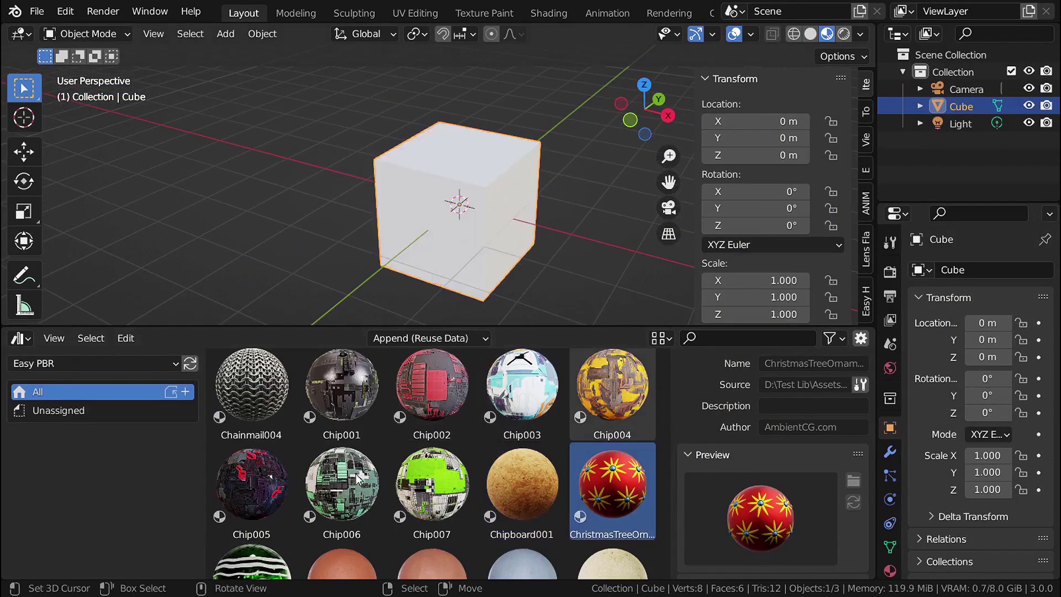
pyautogui.scroll(-3, 345, 497)
pyautogui.scroll(-3, 371, 490)
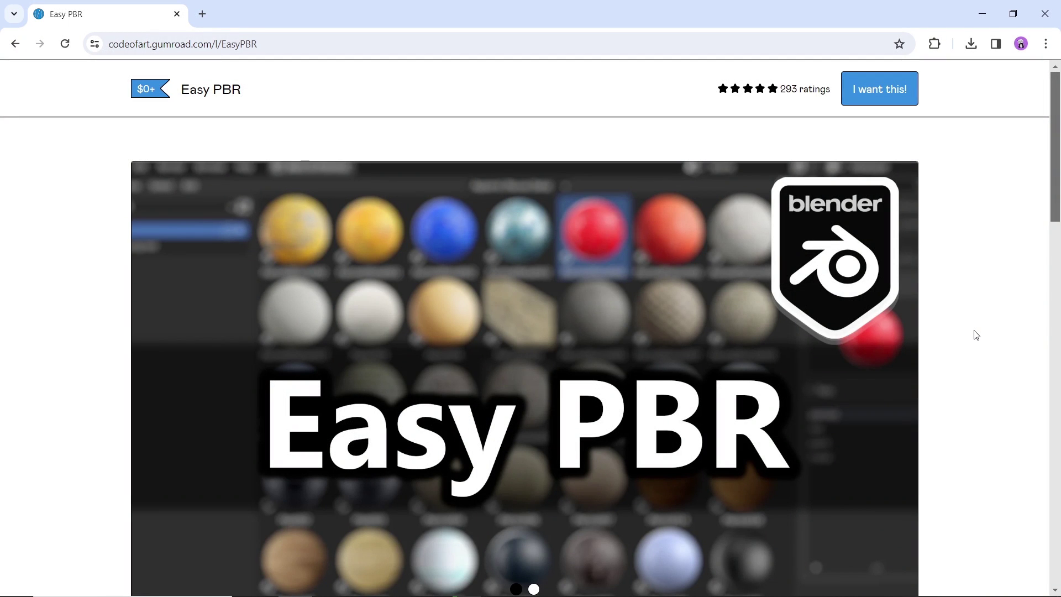
pyautogui.scroll(-5, 975, 335)
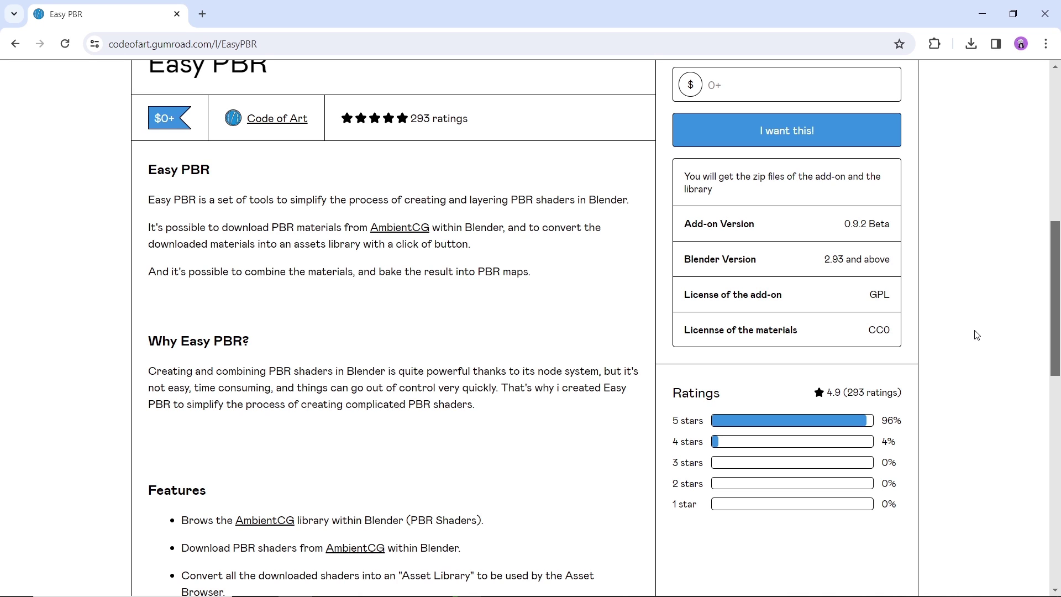
pyautogui.scroll(1, 983, 308)
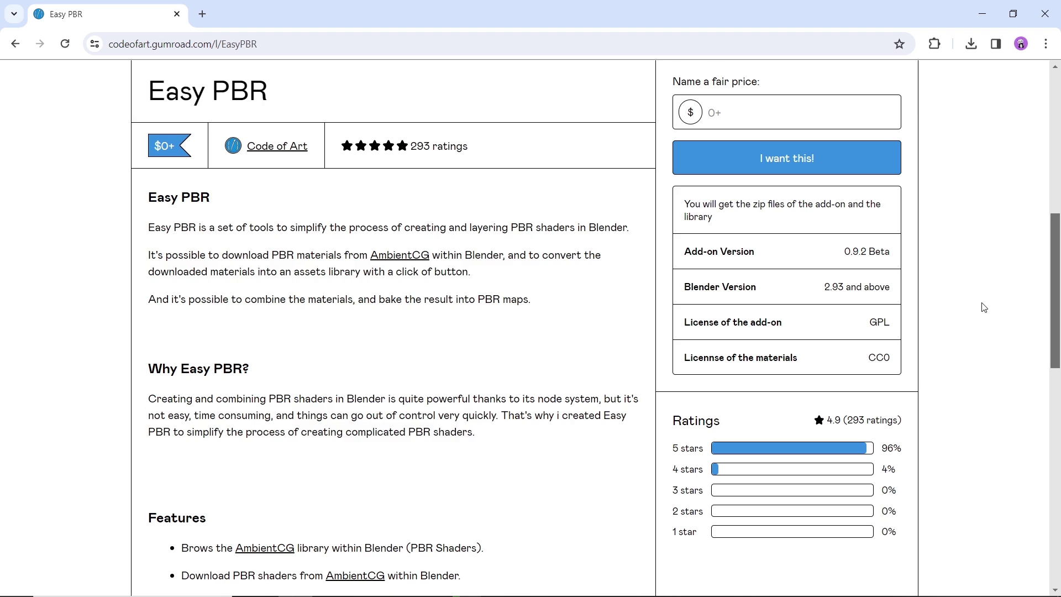
pyautogui.scroll(-4, 984, 308)
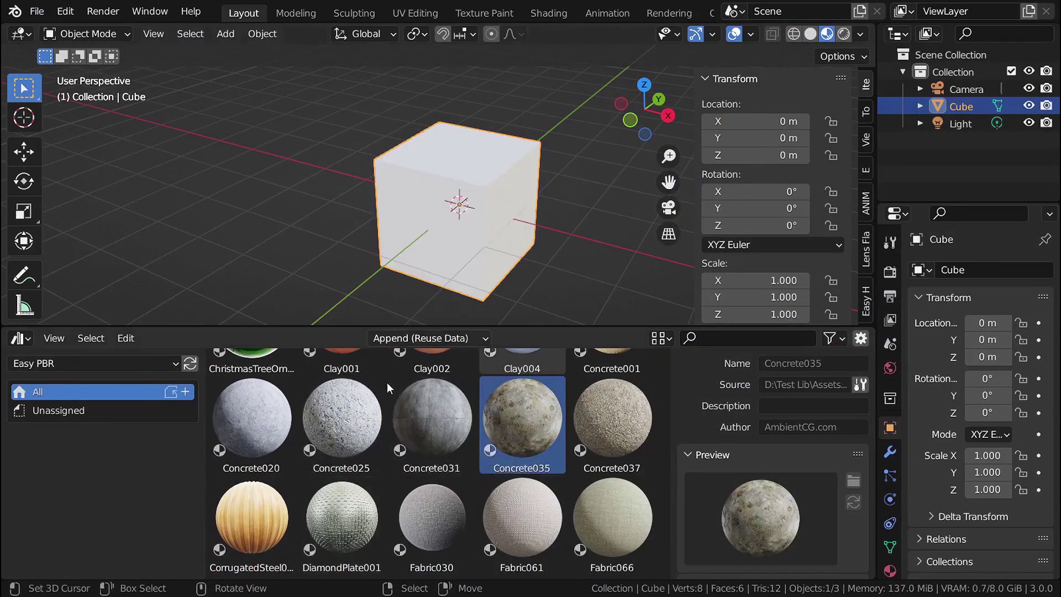
# Step: Apply Concrete035, CorrugatedSteel004 and DiamondPlate001 to the cube, then view it from above
pyautogui.moveTo(523, 419); pyautogui.dragTo(498, 221)
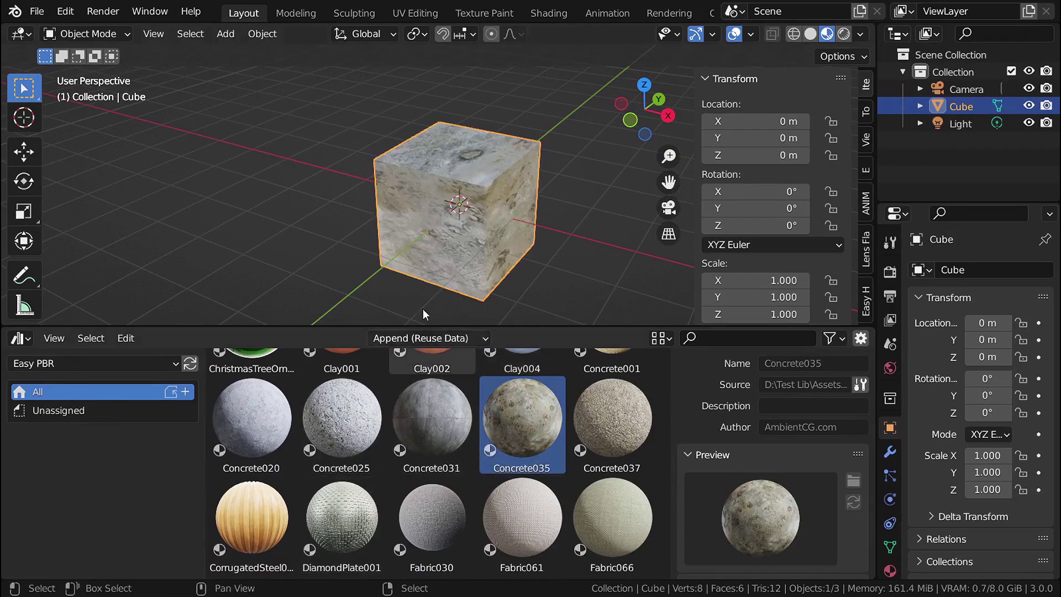
pyautogui.moveTo(251, 518); pyautogui.dragTo(502, 207)
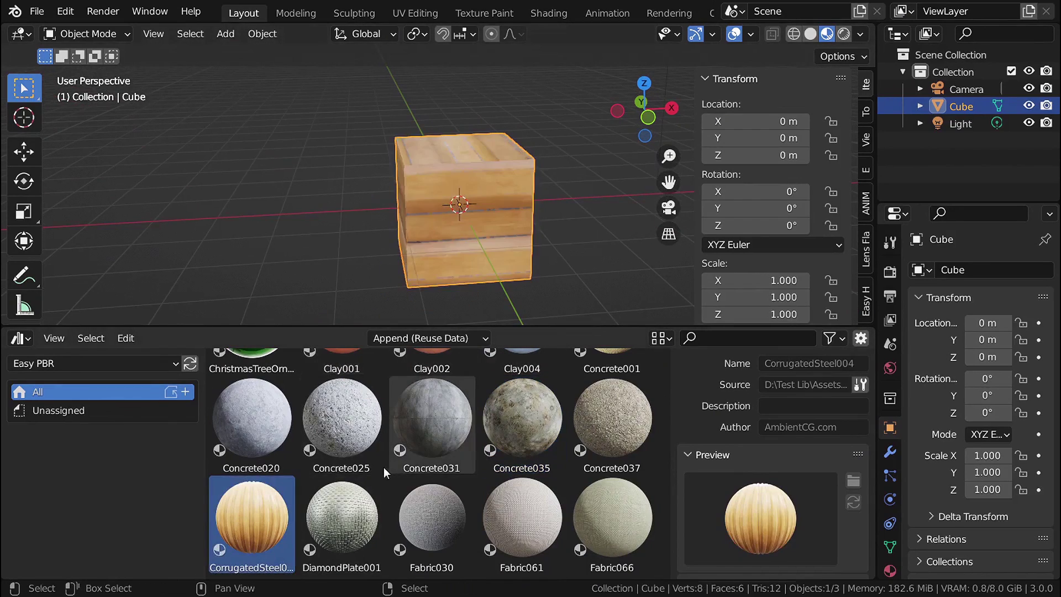
pyautogui.moveTo(342, 518)
pyautogui.mouseDown()
pyautogui.moveTo(408, 373)
pyautogui.moveTo(438, 248)
pyautogui.mouseUp()
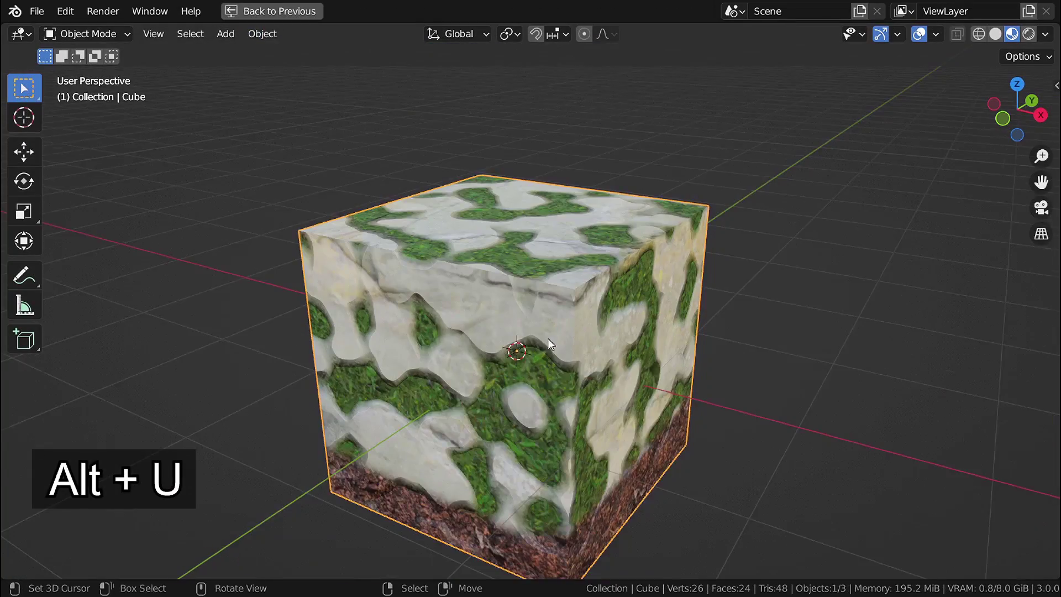
pyautogui.scroll(3, 548, 339)
pyautogui.moveTo(560, 304)
pyautogui.mouseDown(button='middle')
pyautogui.moveTo(494, 328)
pyautogui.moveTo(662, 268)
pyautogui.mouseUp(button='middle')
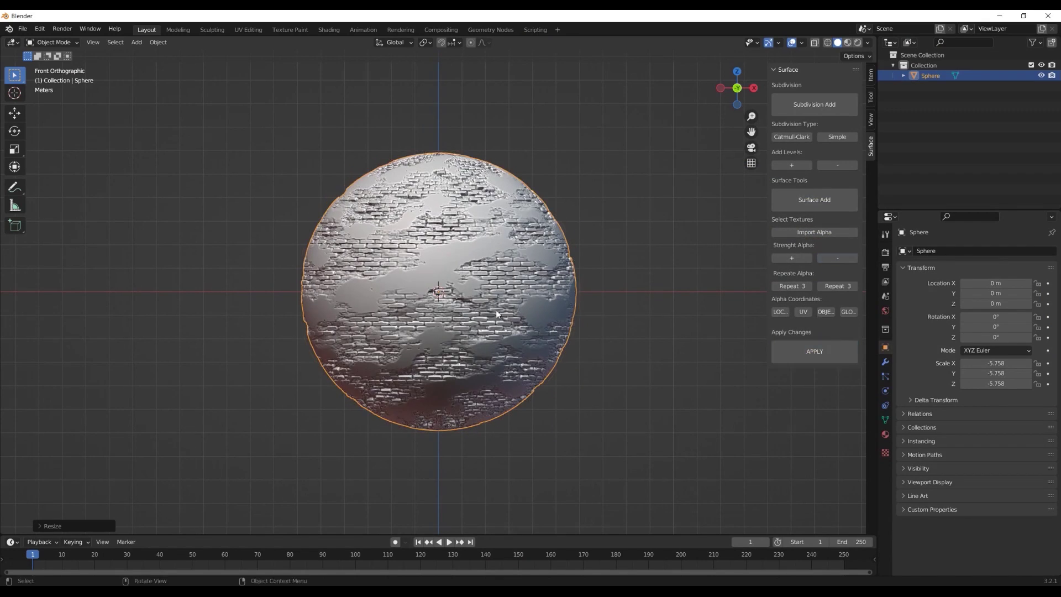
# Step: Import the 52.png alpha onto the brick-covered sphere
pyautogui.moveTo(496, 309); pyautogui.dragTo(365, 291, button='middle')
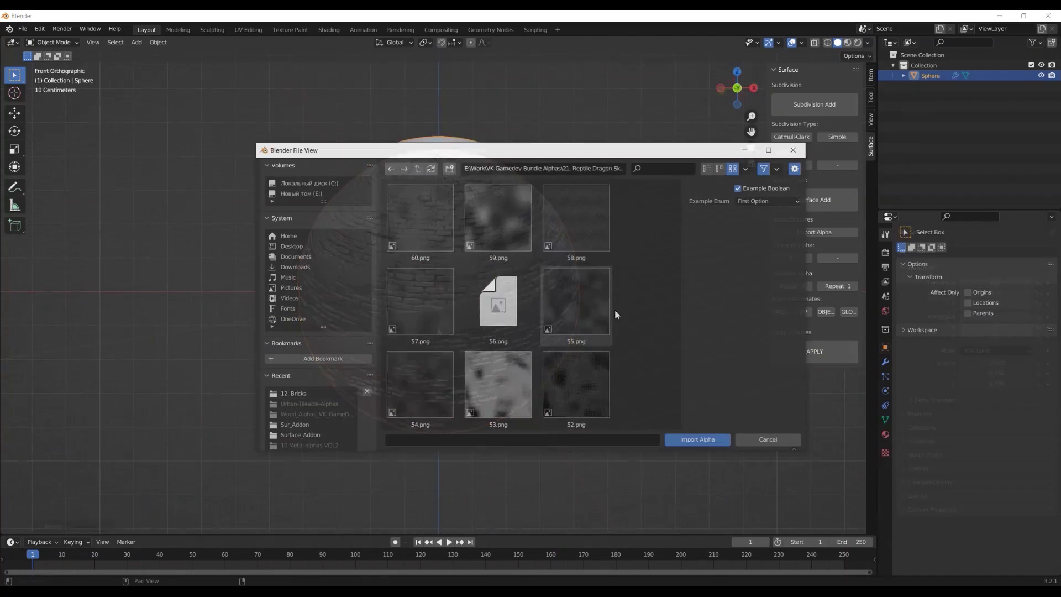
pyautogui.click(587, 378)
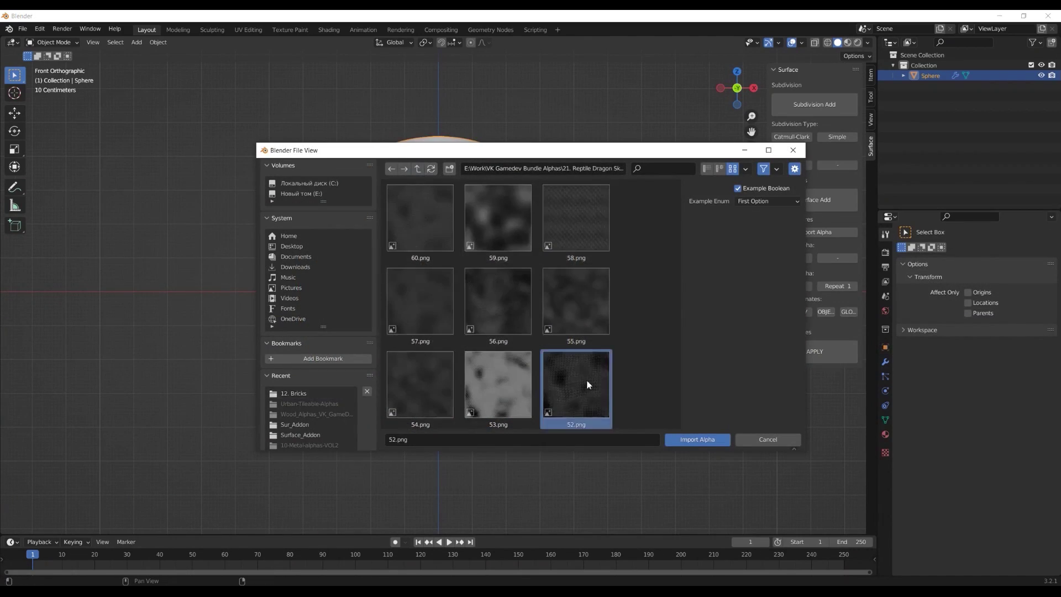
pyautogui.click(704, 438)
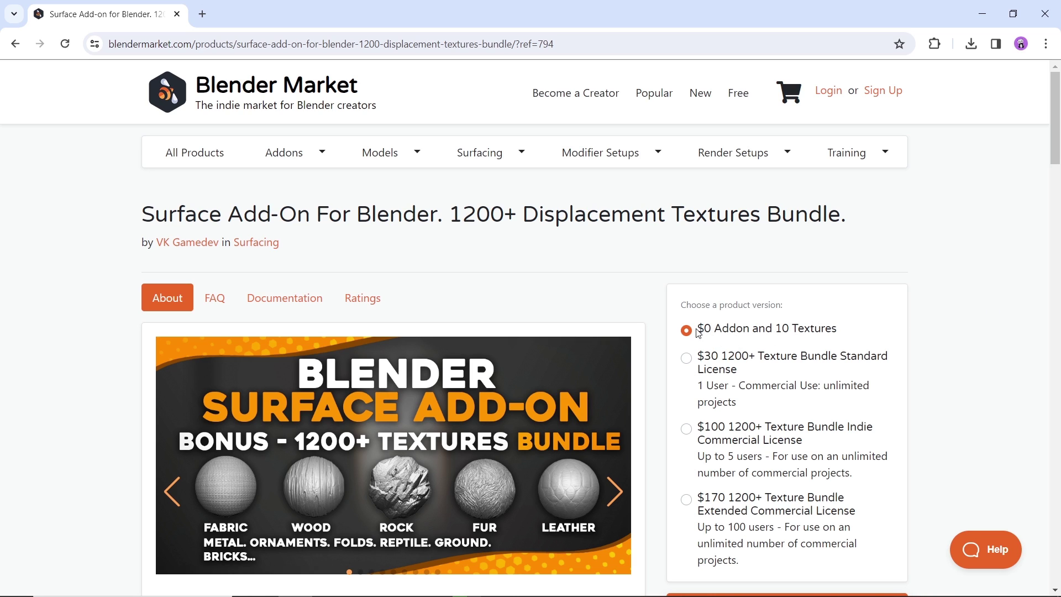
# Step: Highlight the free $0 Addon and 10 Textures option on the Surface Add-on page
pyautogui.moveTo(692, 330); pyautogui.dragTo(878, 326)
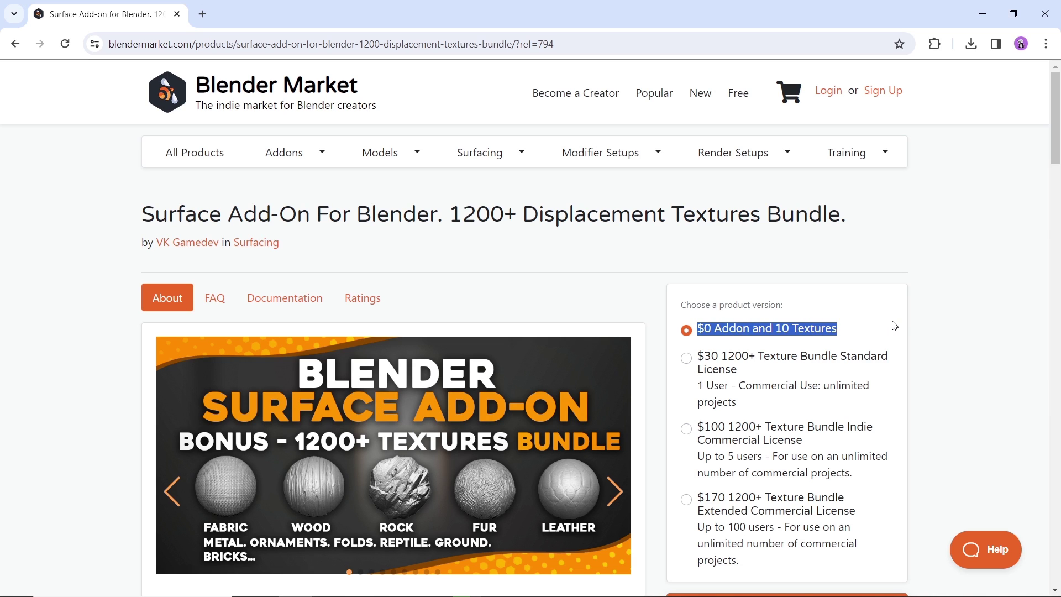
pyautogui.scroll(-5, 896, 327)
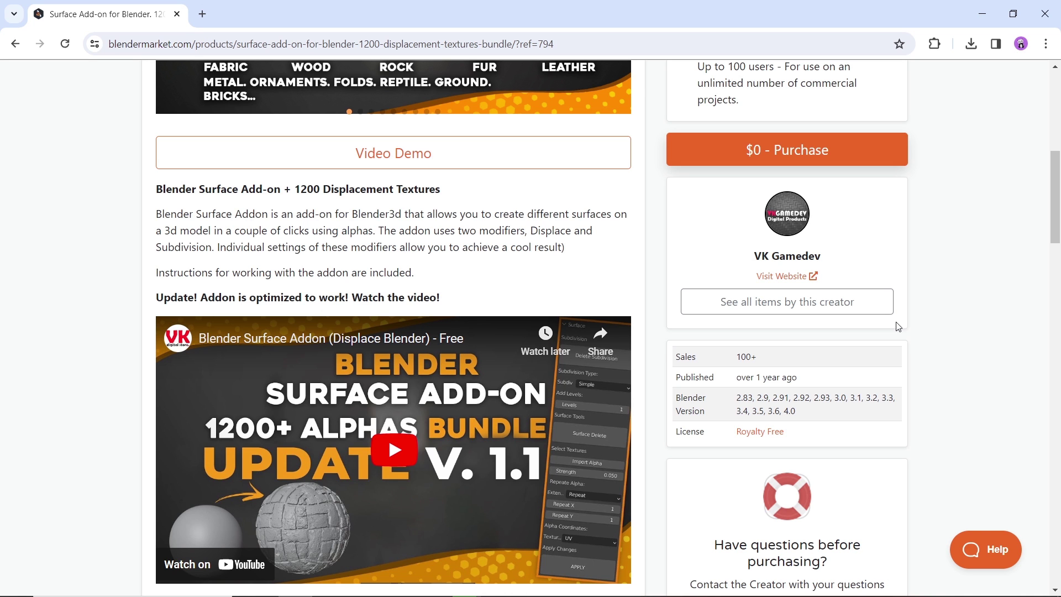
pyautogui.scroll(-5, 524, 269)
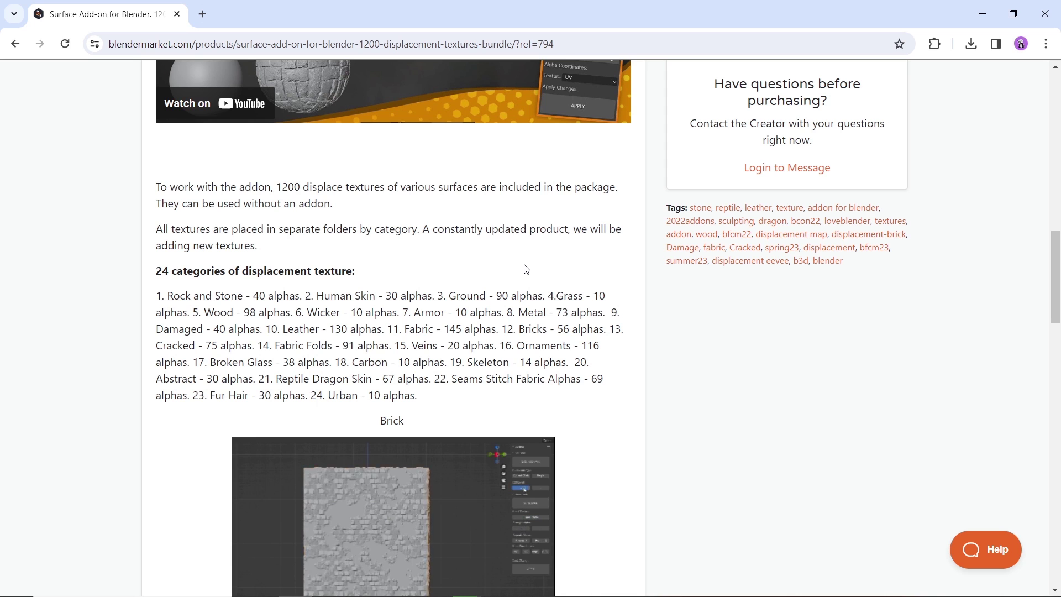
pyautogui.scroll(-5, 524, 269)
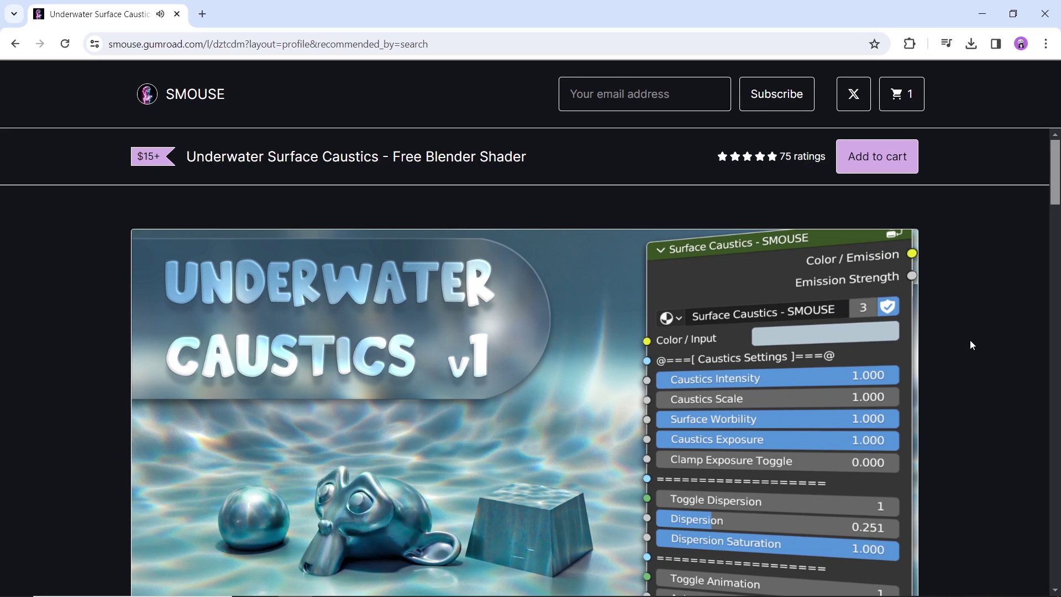
pyautogui.moveTo(971, 341); pyautogui.dragTo(972, 363, button='middle')
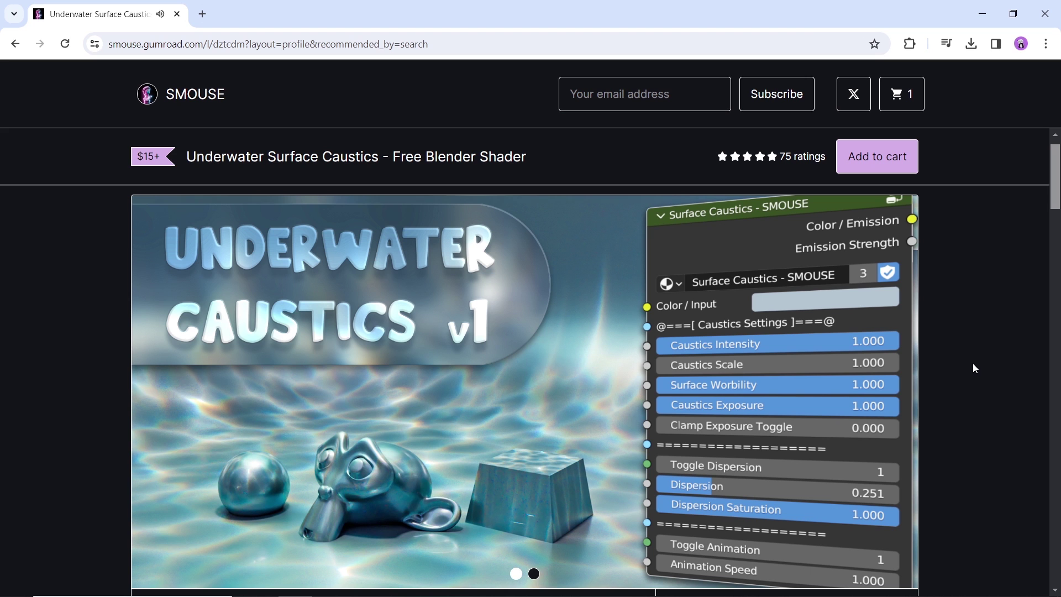
pyautogui.scroll(-3, 973, 363)
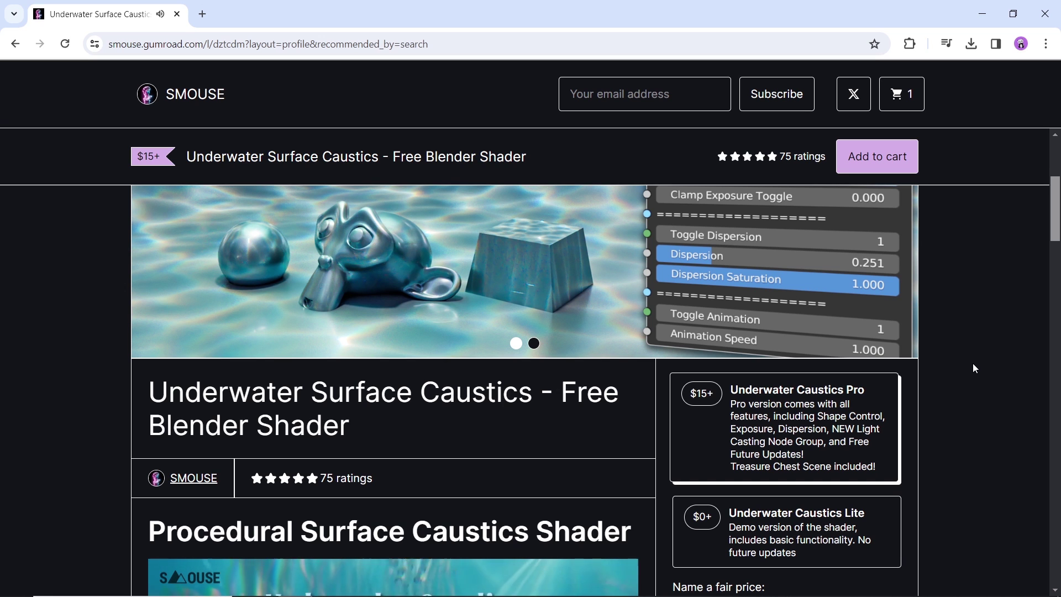
# Step: Choose the free Underwater Caustics Lite version at $0+
pyautogui.press('Down')
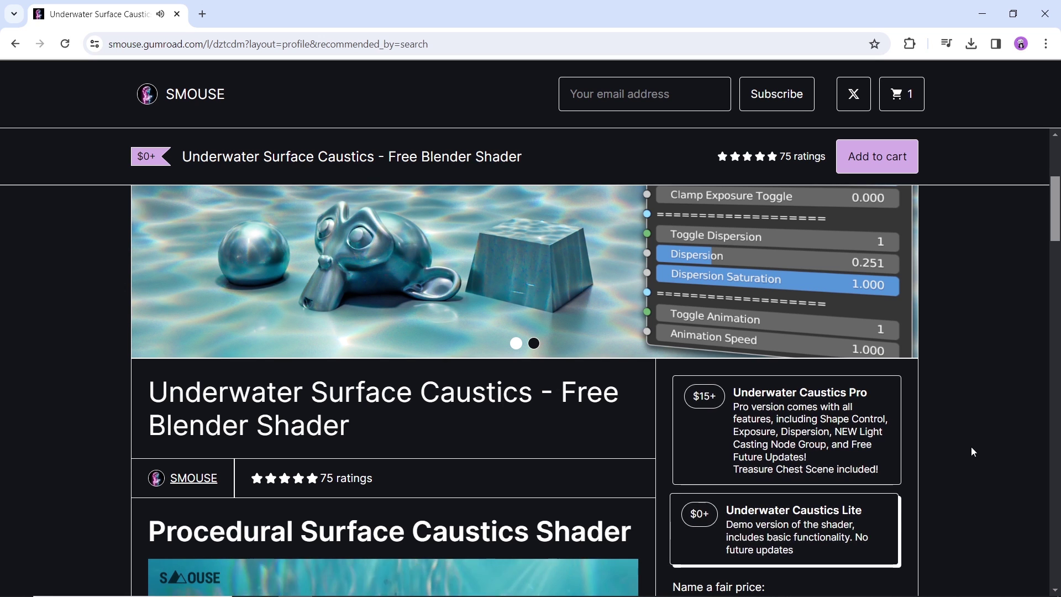
pyautogui.scroll(-2, 975, 373)
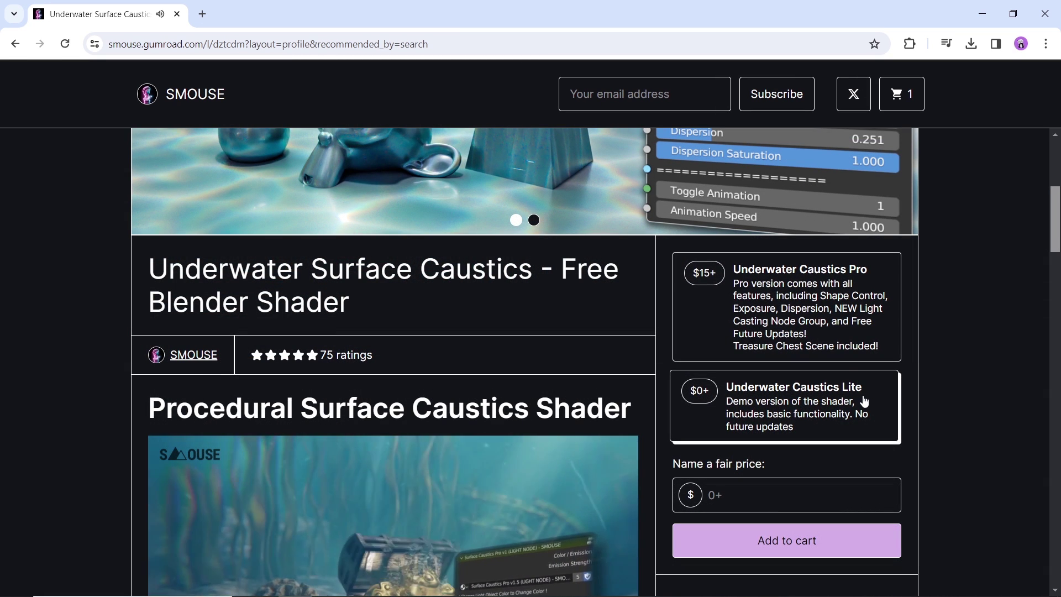
pyautogui.scroll(-1, 953, 384)
pyautogui.scroll(-3, 953, 384)
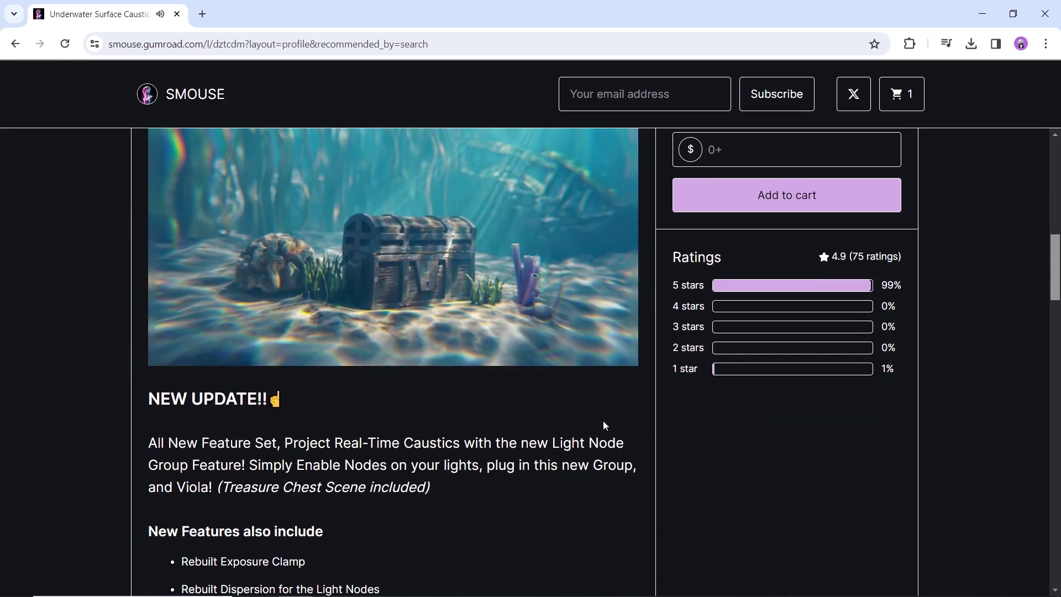
pyautogui.scroll(-1, 557, 427)
pyautogui.scroll(-1, 585, 403)
pyautogui.scroll(-3, 584, 403)
pyautogui.scroll(-2, 585, 403)
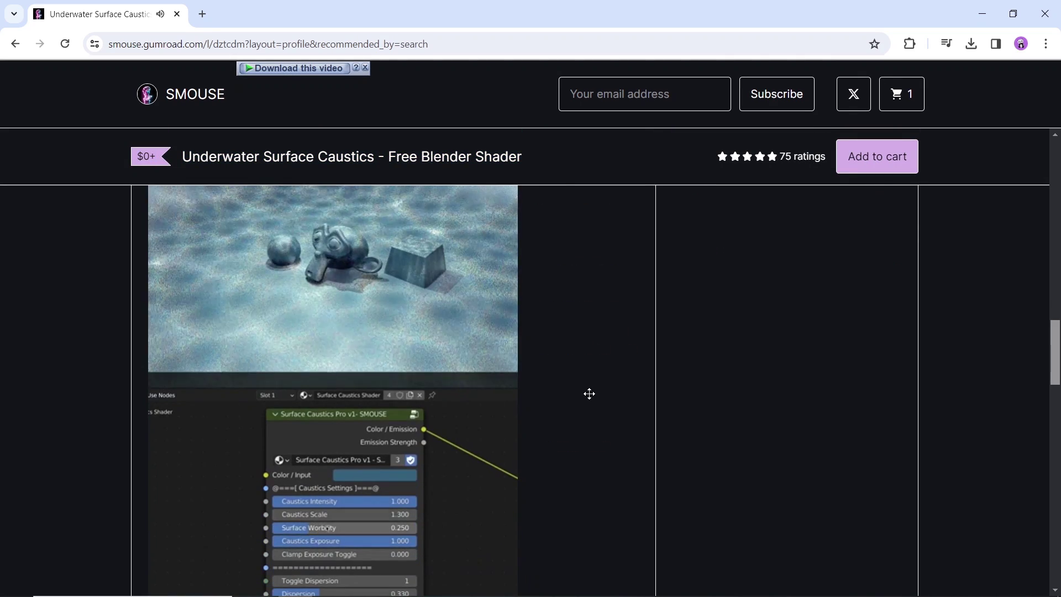
pyautogui.scroll(1, 597, 366)
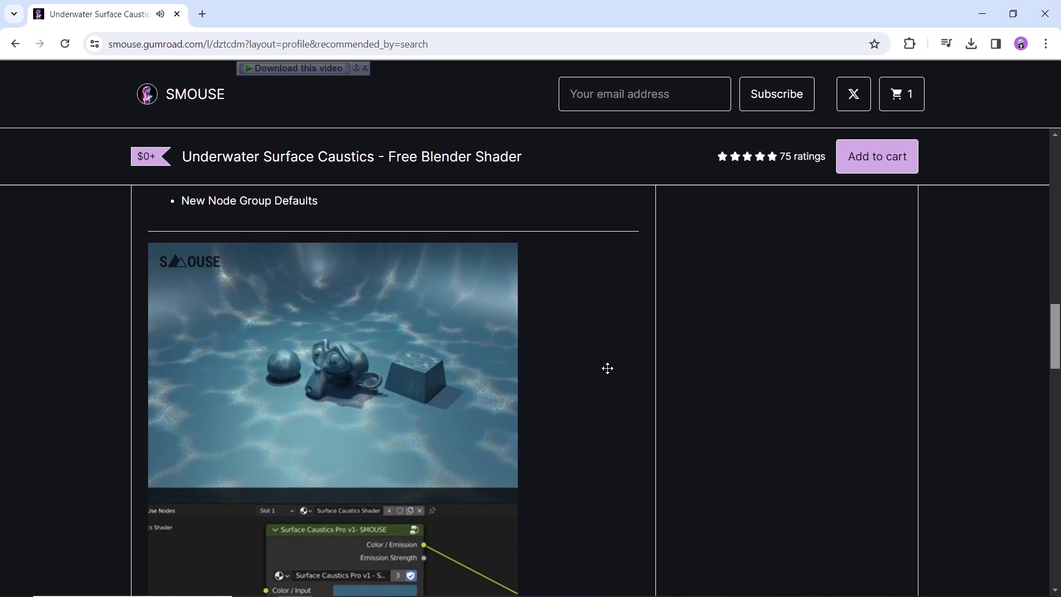
pyautogui.scroll(-1, 622, 425)
pyautogui.scroll(-3, 622, 424)
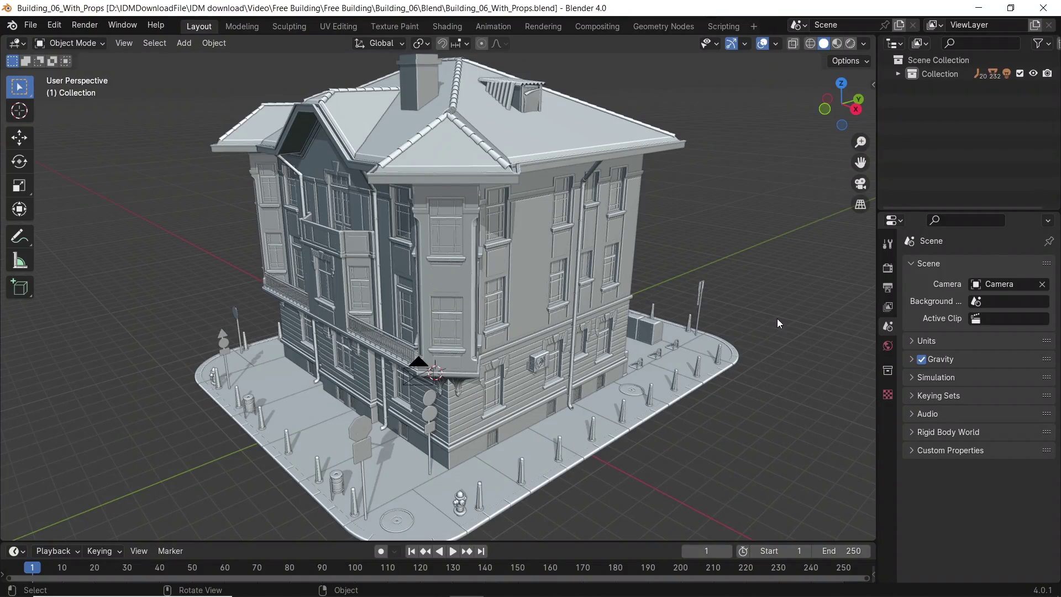
# Step: Orbit the building, select a window and the street sign pole, then inspect the back-alley wall
pyautogui.moveTo(777, 319); pyautogui.dragTo(510, 433, button='middle')
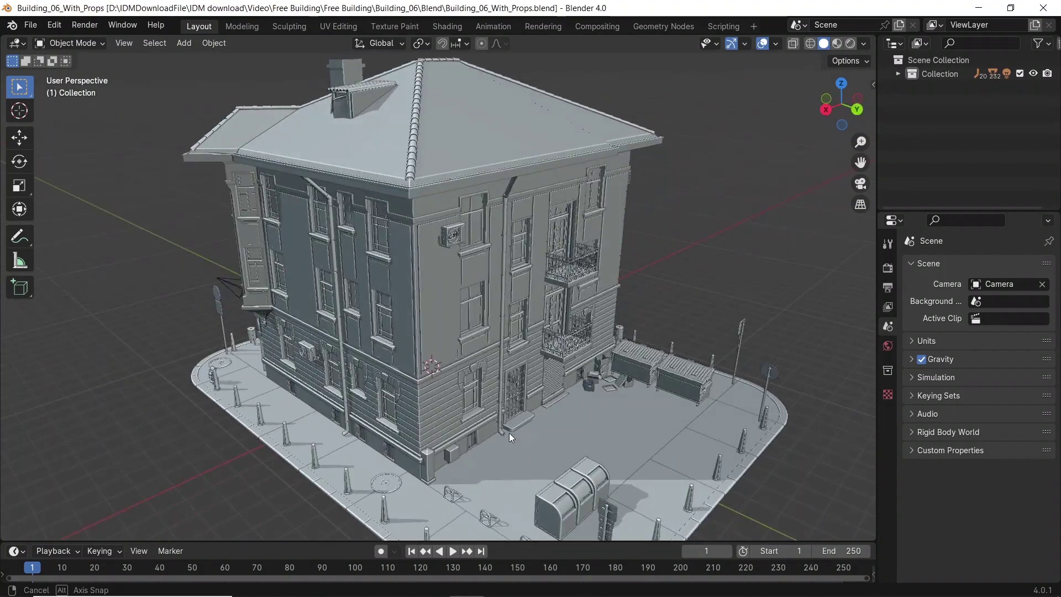
pyautogui.moveTo(509, 433); pyautogui.dragTo(683, 427, button='middle')
pyautogui.click(503, 319)
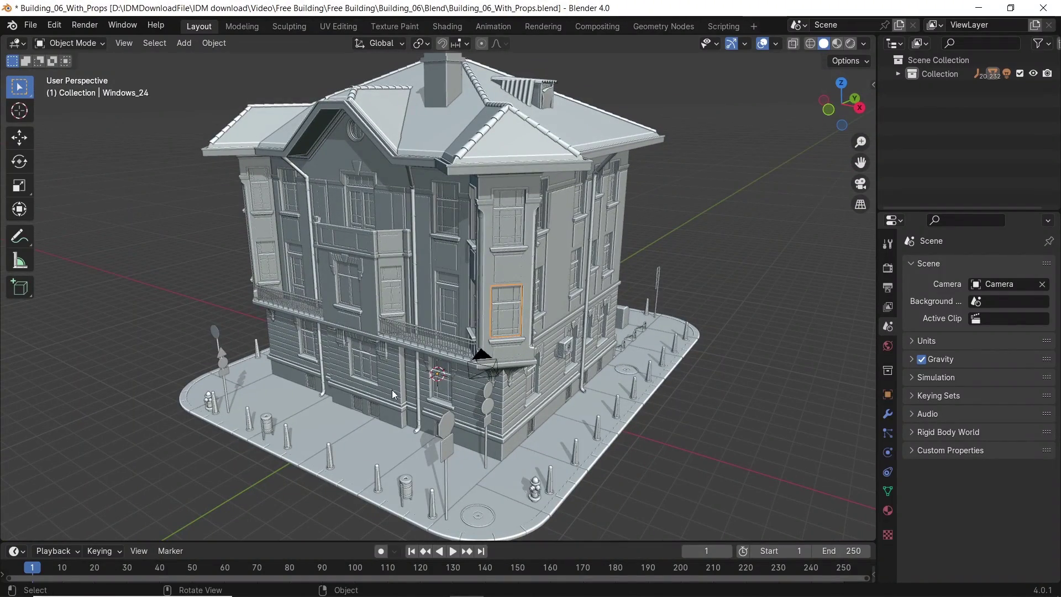
pyautogui.click(218, 359)
pyautogui.moveTo(221, 372)
pyautogui.mouseDown(button='middle')
pyautogui.moveTo(579, 319)
pyautogui.moveTo(475, 376)
pyautogui.mouseUp(button='middle')
pyautogui.scroll(5, 523, 402)
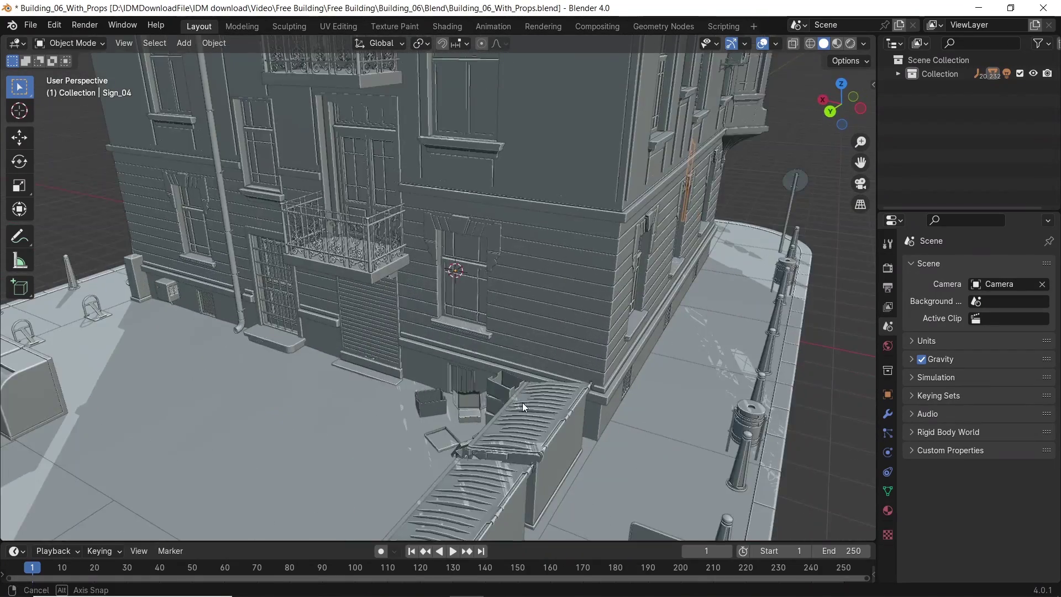
pyautogui.moveTo(523, 402); pyautogui.dragTo(614, 399, button='middle')
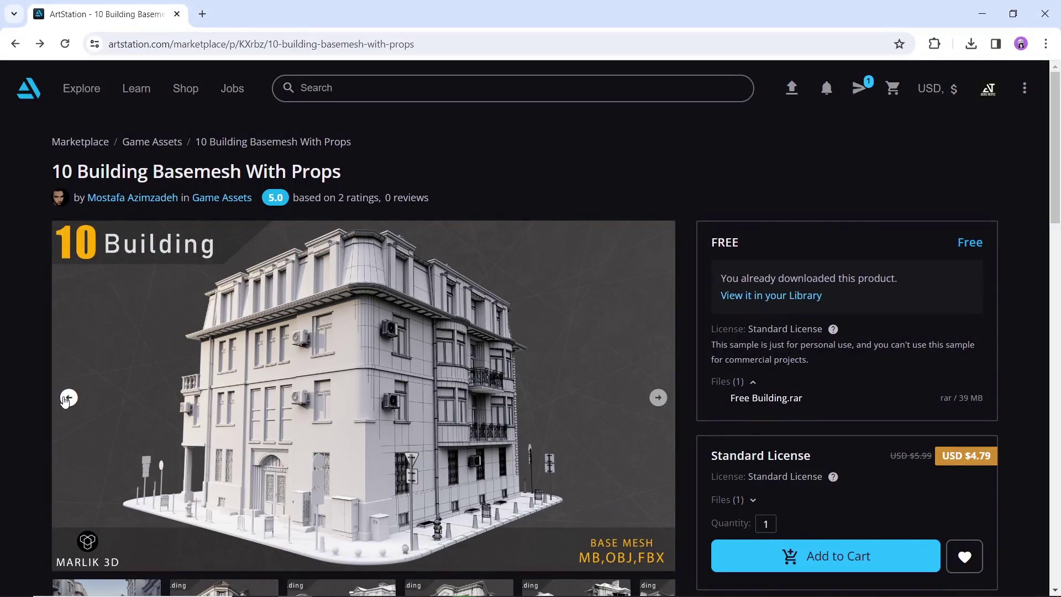
# Step: Step back through the 10 Building pack gallery, then advance the 12 Building pack gallery
pyautogui.click(67, 398)
pyautogui.click(67, 399)
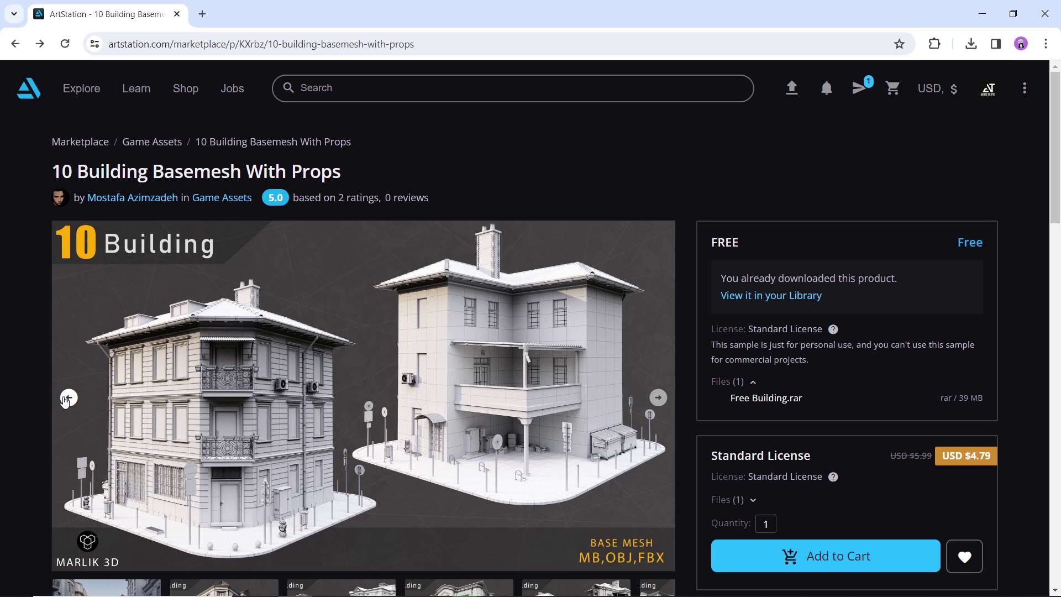
pyautogui.click(67, 399)
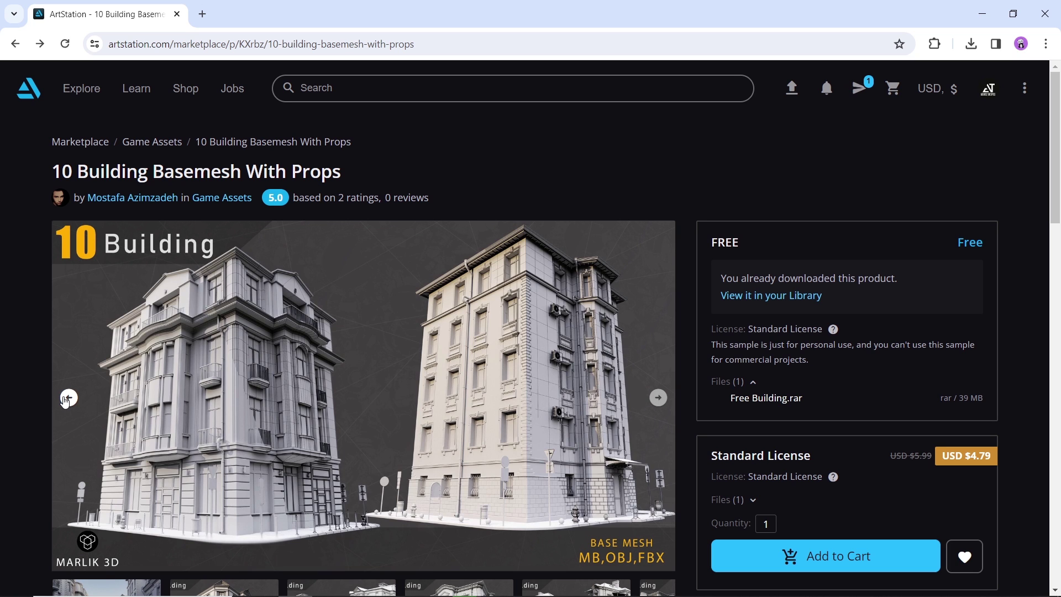
pyautogui.scroll(-5, 404, 351)
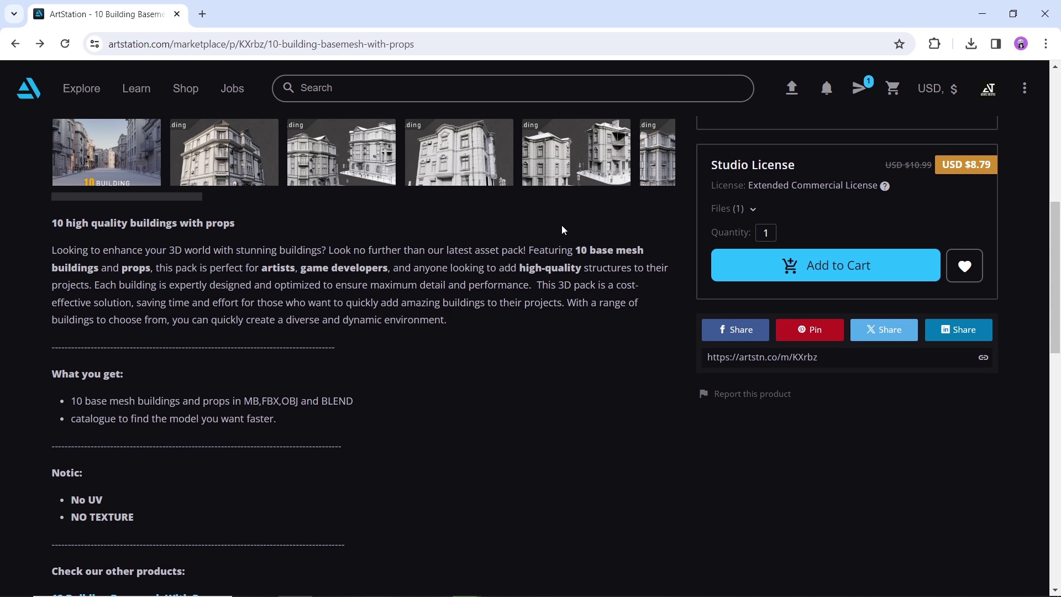
pyautogui.scroll(3, 562, 230)
pyautogui.scroll(2, 614, 248)
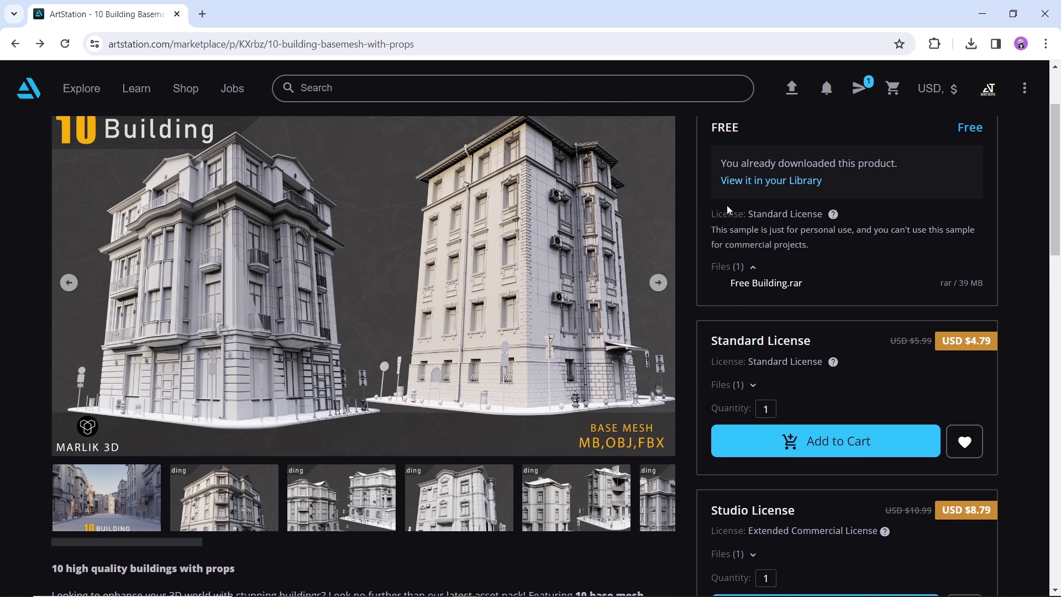
pyautogui.moveTo(833, 215)
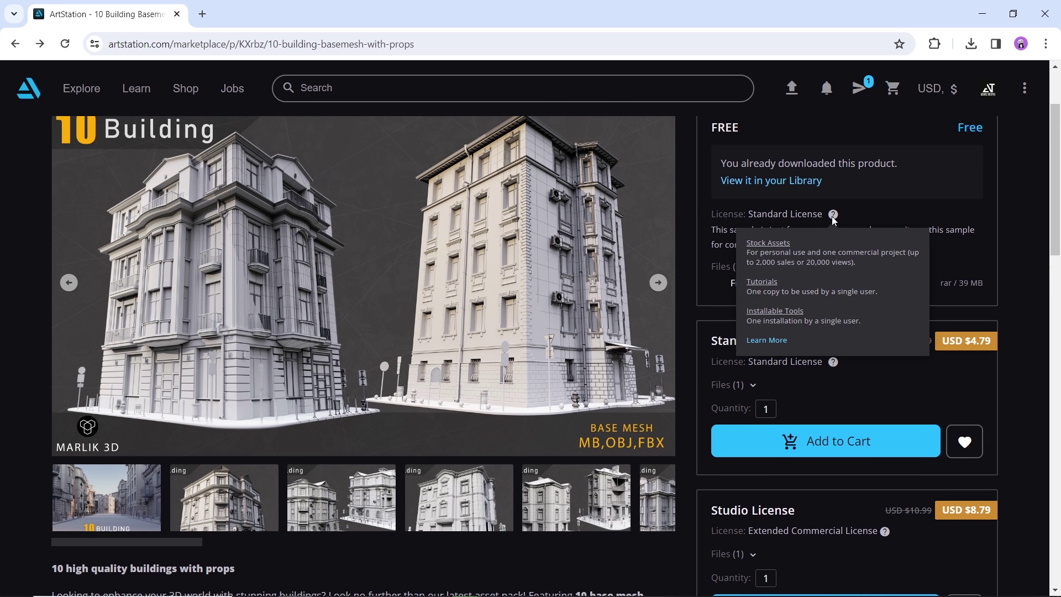
pyautogui.scroll(-3, 515, 360)
pyautogui.scroll(-3, 509, 346)
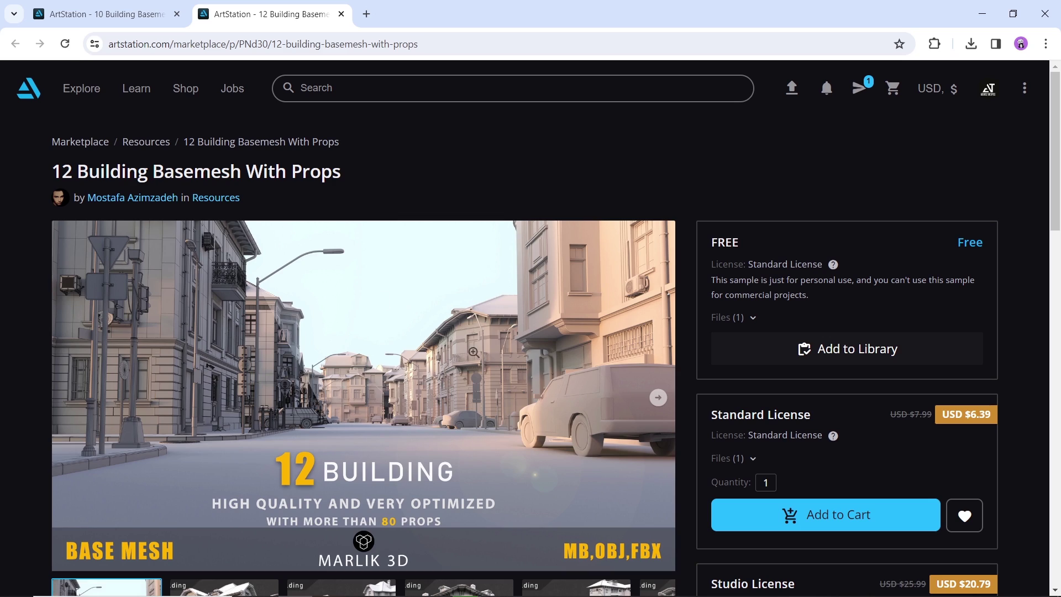
pyautogui.click(657, 398)
pyautogui.scroll(-1, 544, 307)
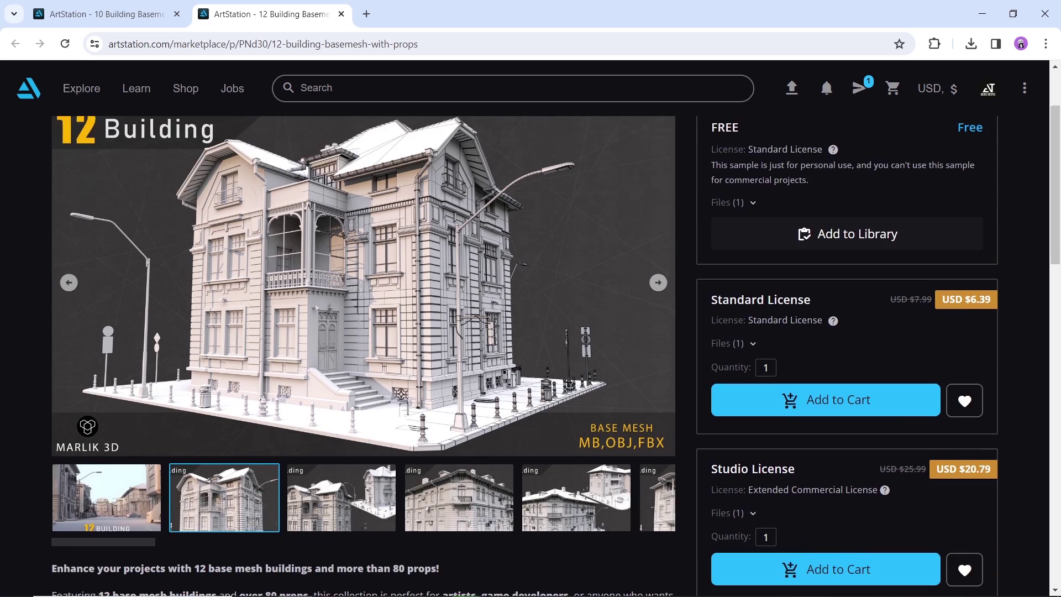
pyautogui.scroll(-3, 544, 307)
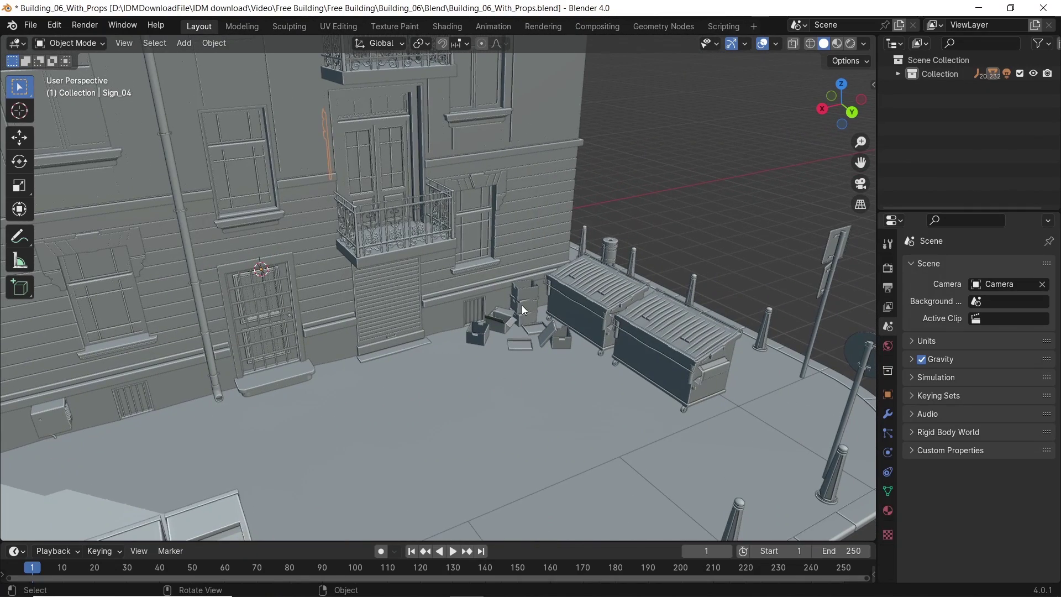
# Step: Select Box_01 in the alley, then pick Depth.png for the panorama sphere
pyautogui.click(550, 335)
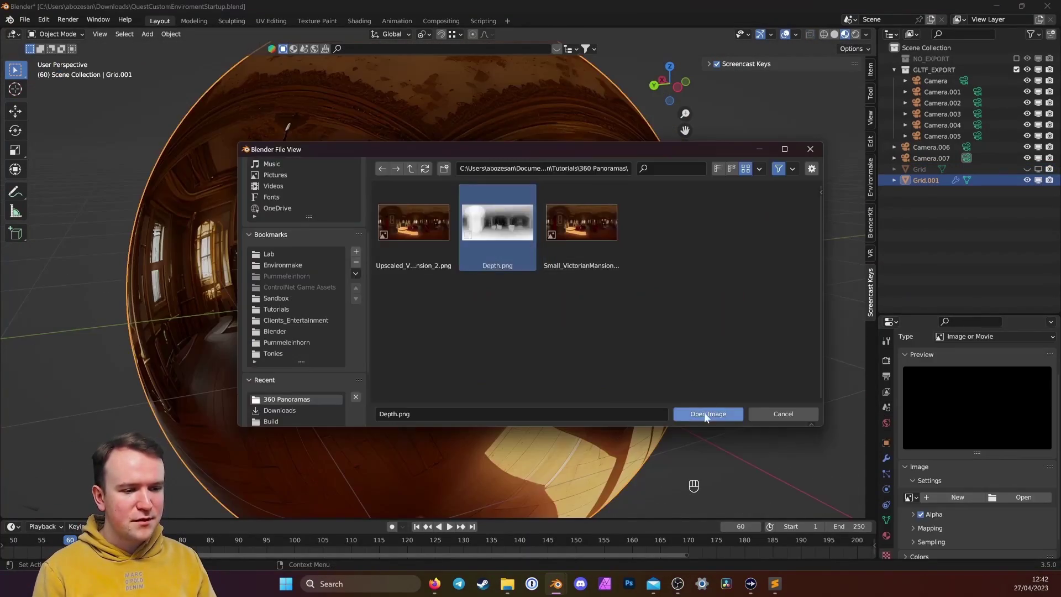
pyautogui.click(709, 415)
# Step: Orbit around the sphere displaced by Depth.png
pyautogui.moveTo(454, 273)
pyautogui.mouseDown(button='middle')
pyautogui.moveTo(525, 282)
pyautogui.moveTo(623, 257)
pyautogui.mouseUp(button='middle')
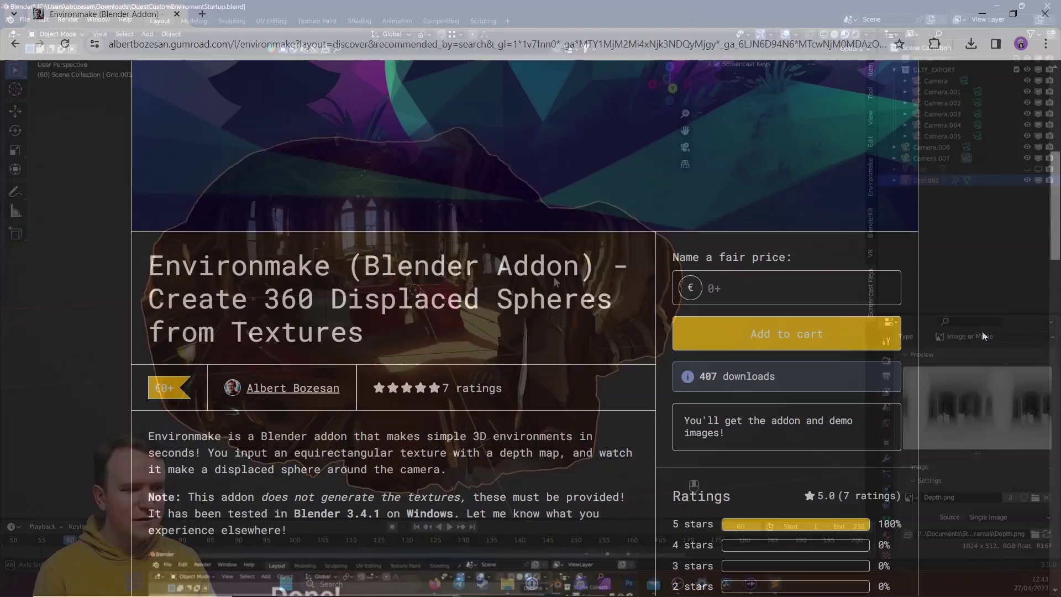
pyautogui.scroll(-3, 982, 333)
pyautogui.scroll(-1, 983, 333)
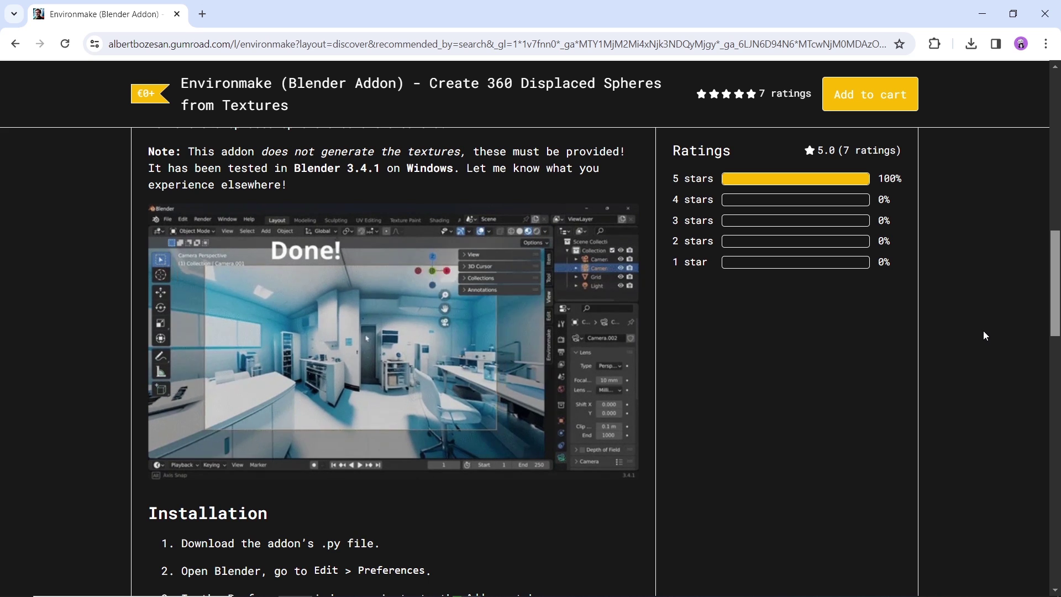
pyautogui.scroll(-4, 984, 332)
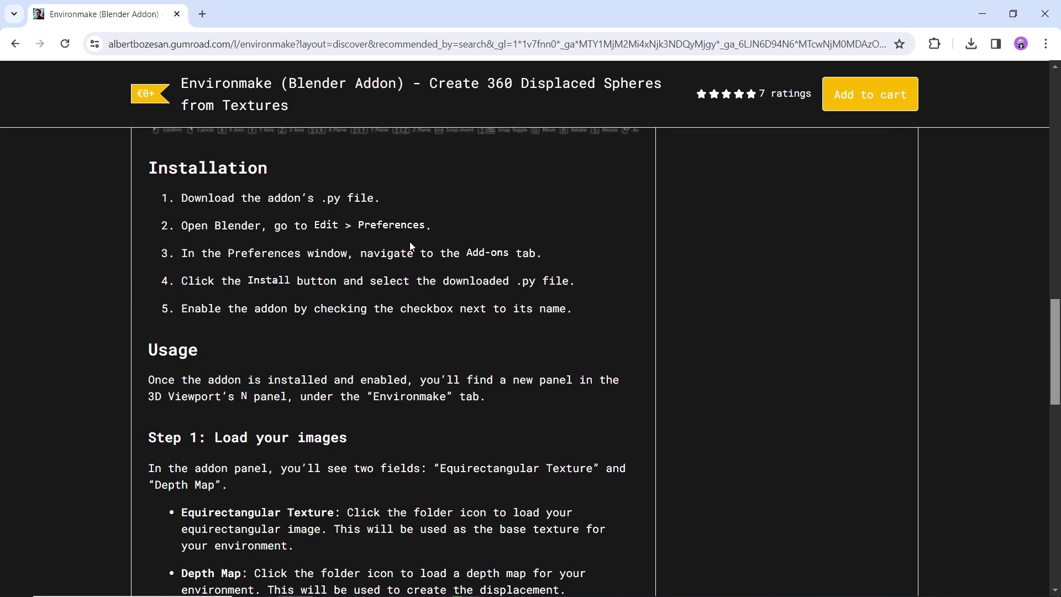
pyautogui.scroll(-6, 410, 241)
pyautogui.scroll(-2, 436, 272)
pyautogui.scroll(-3, 498, 338)
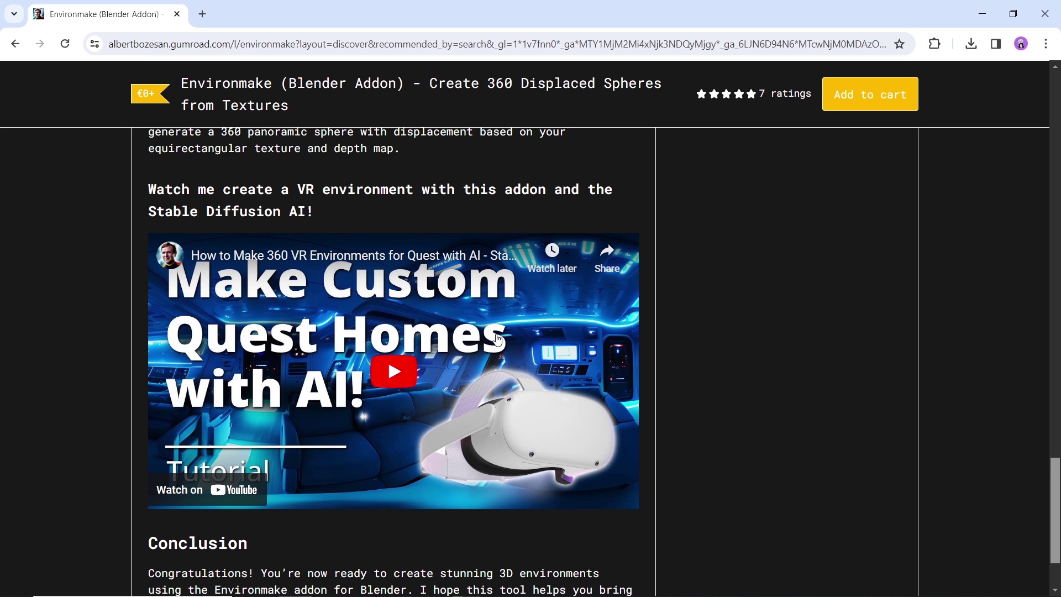
pyautogui.scroll(-1, 497, 339)
pyautogui.scroll(9, 497, 339)
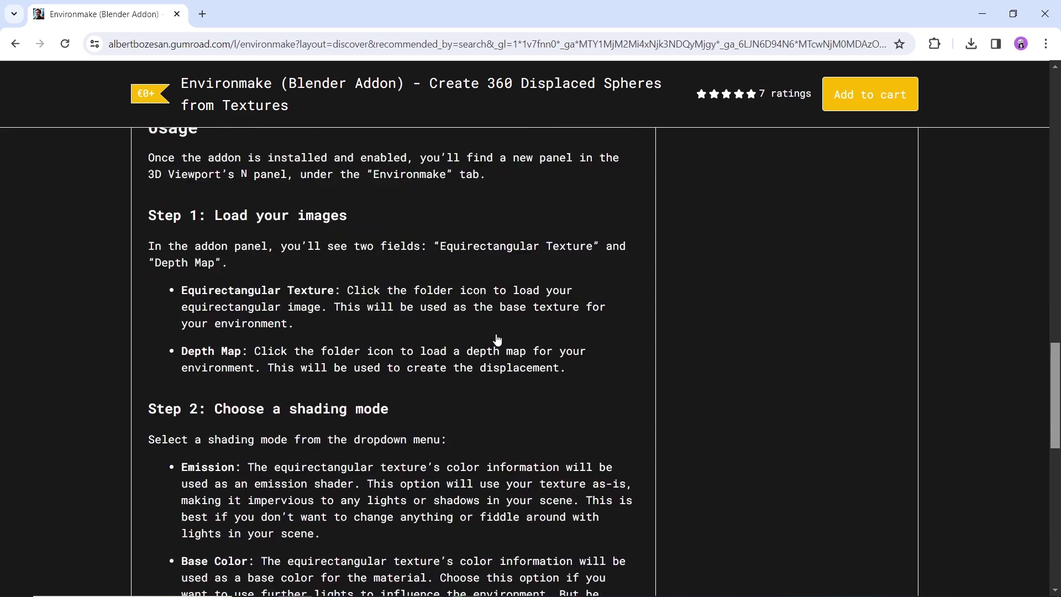
pyautogui.scroll(12, 498, 339)
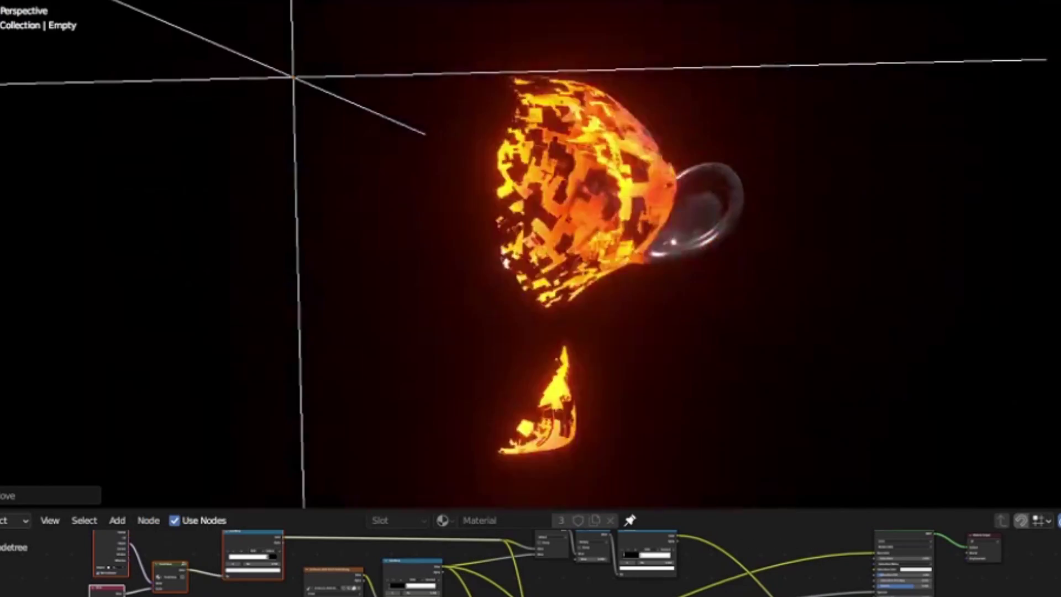